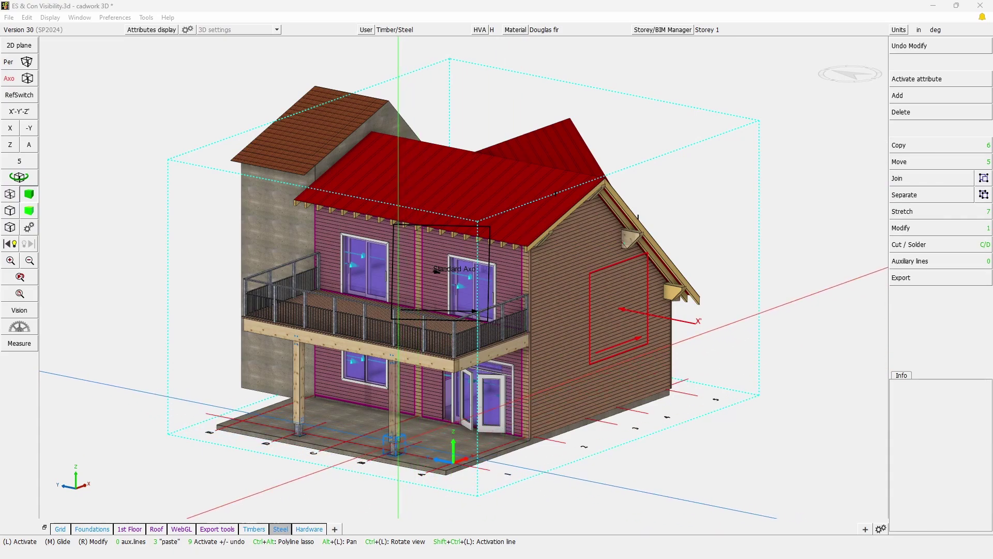
# Inspect the Elevations + Axo sheet's house axo, post-base close-up and four connector views in cadwork 2D
pyautogui.click(557, 466)
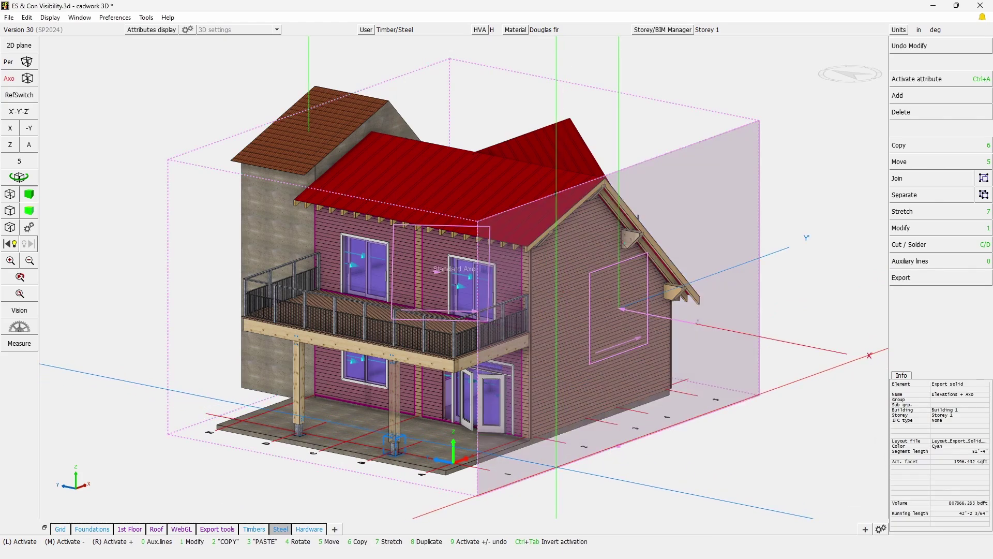
pyautogui.press('Escape')
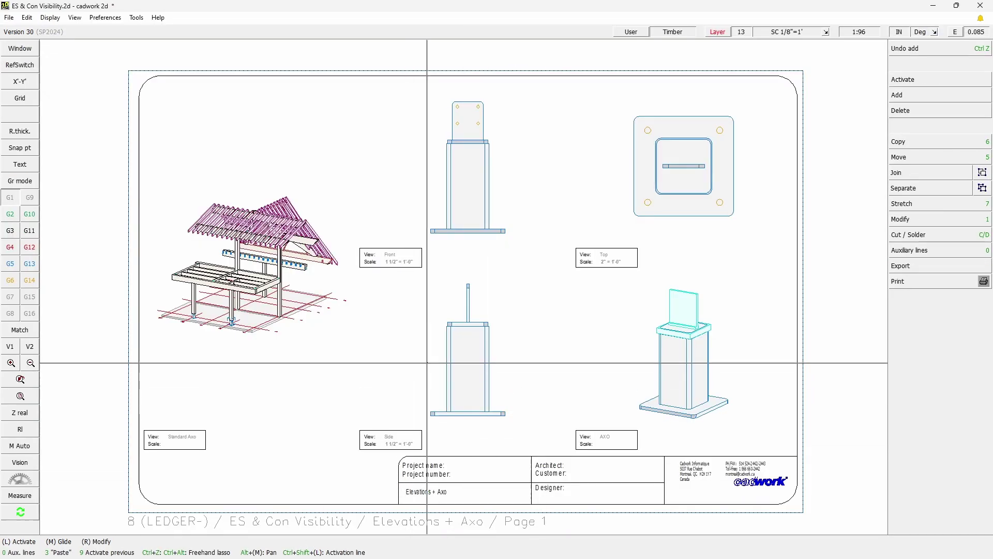
pyautogui.moveTo(155, 159); pyautogui.dragTo(383, 381)
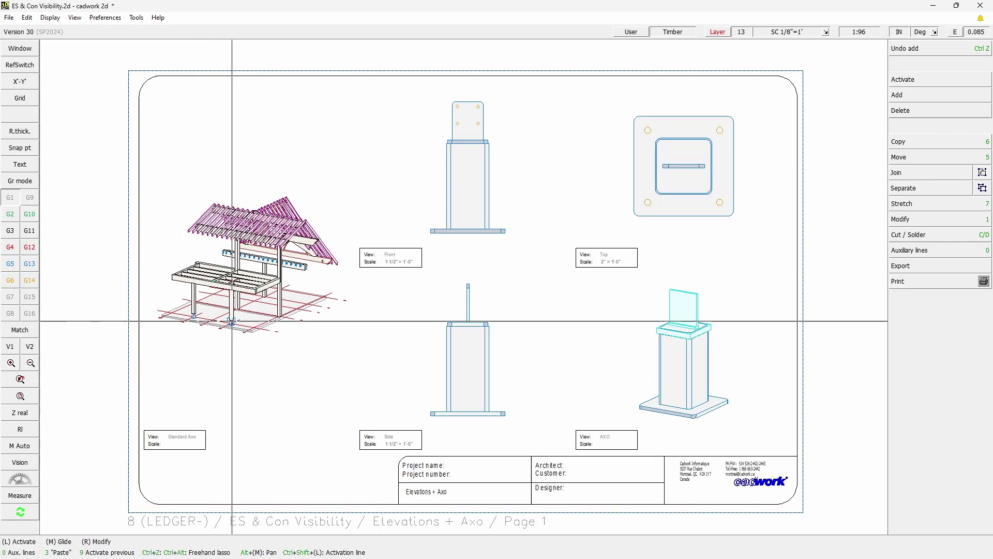
pyautogui.scroll(10, 232, 320)
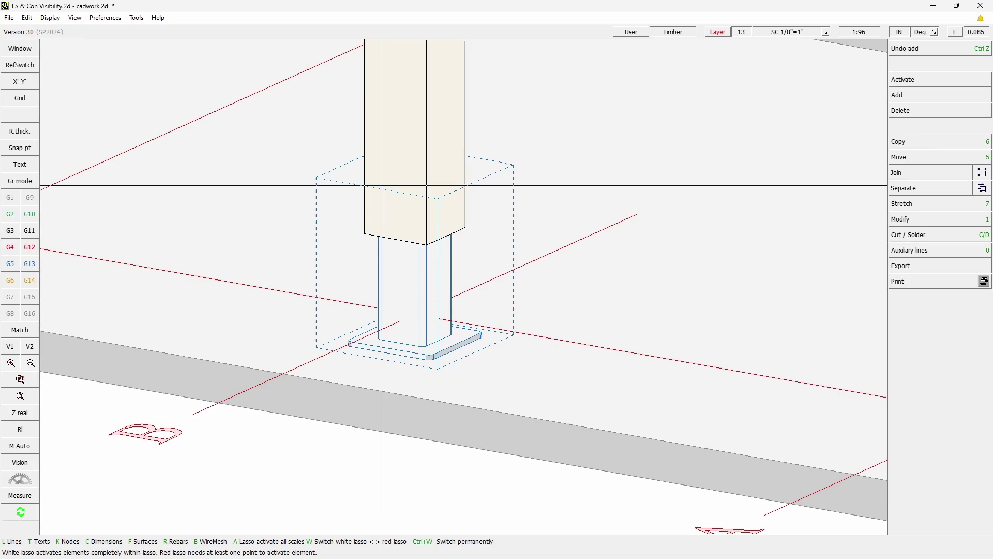
pyautogui.moveTo(276, 97)
pyautogui.mouseDown()
pyautogui.moveTo(536, 455)
pyautogui.moveTo(591, 442)
pyautogui.mouseUp()
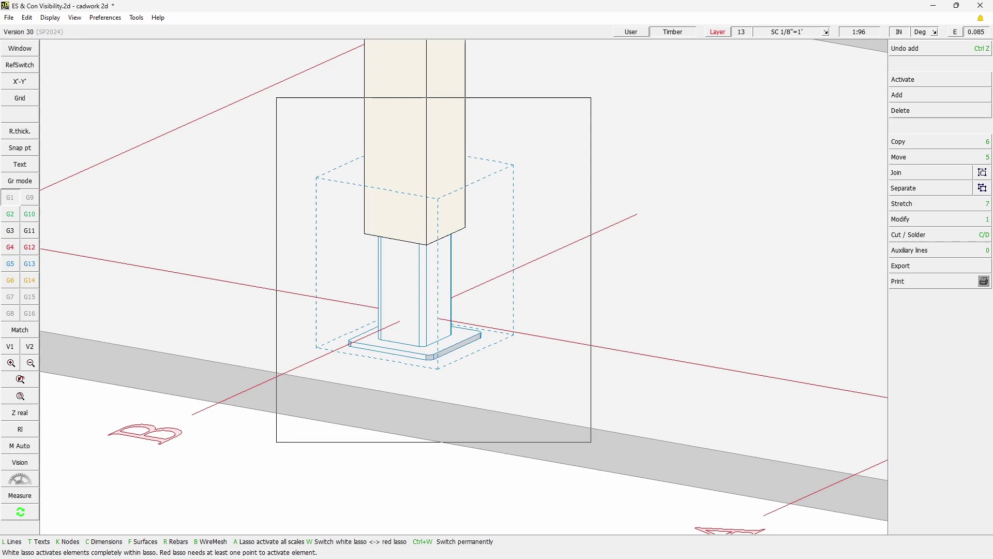
pyautogui.click(591, 442)
pyautogui.click(21, 381)
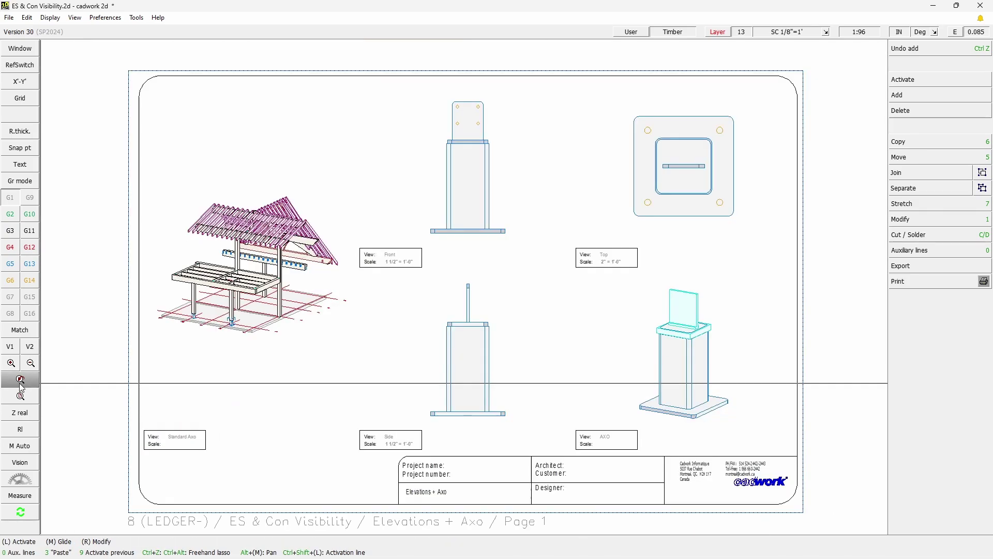
pyautogui.moveTo(355, 88); pyautogui.dragTo(762, 454)
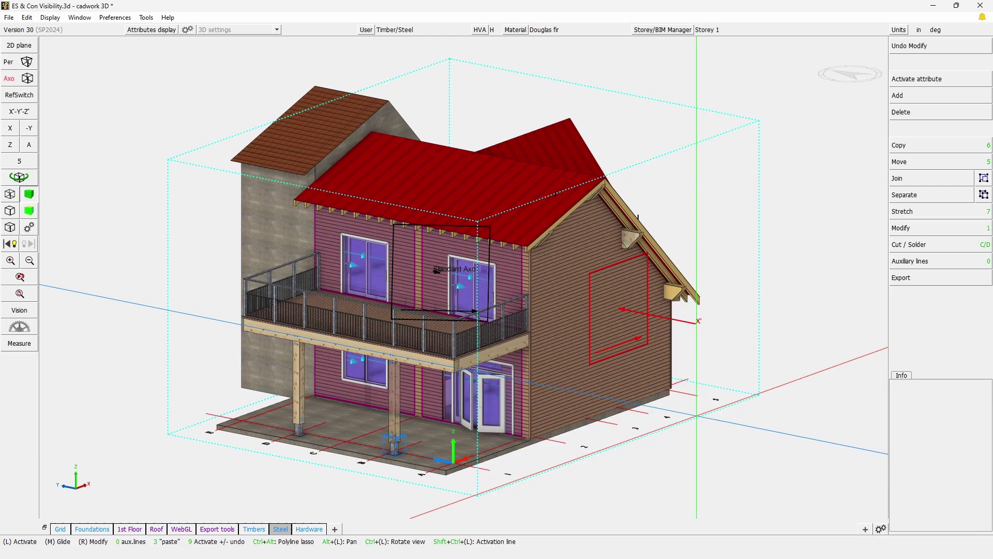
# Confirm the Standard Axo view settings (Attribute enabled) in the Elevations + Axo export solid configuration
pyautogui.hotkey('ctrl', 'a')
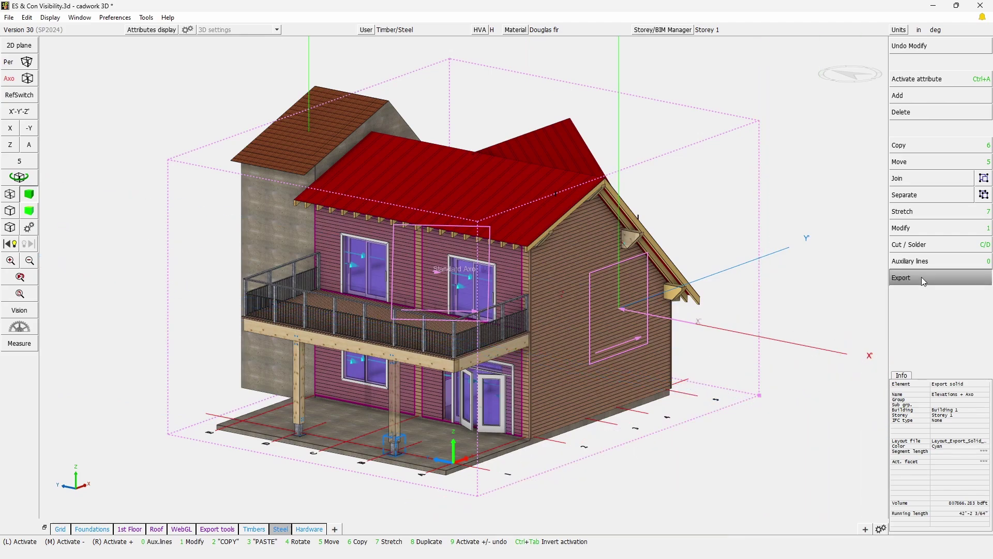
pyautogui.click(921, 277)
pyautogui.click(923, 232)
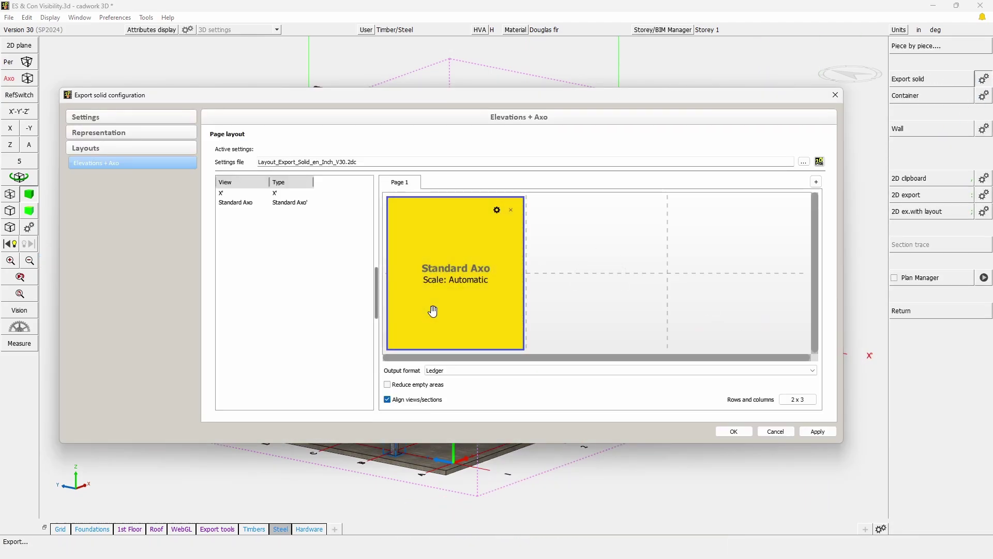
pyautogui.click(497, 210)
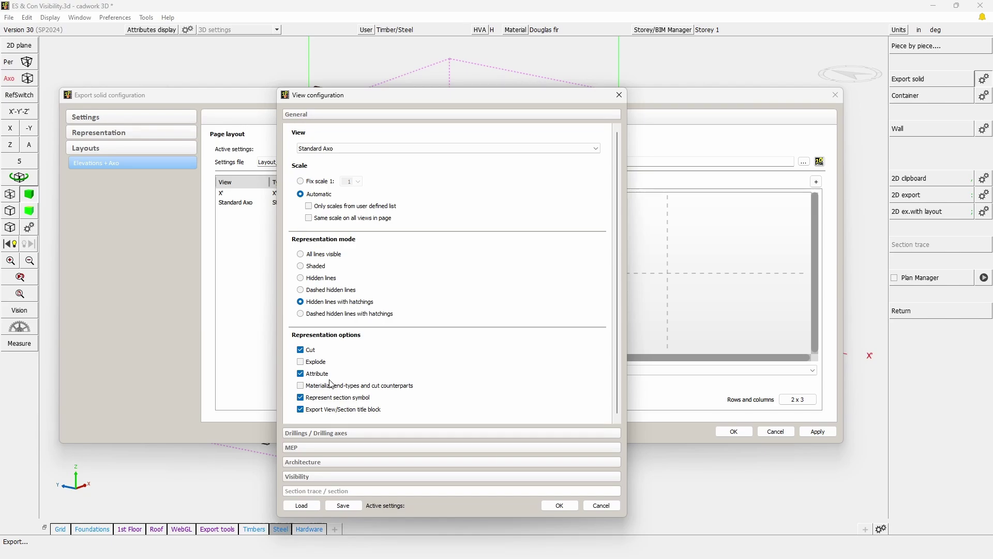
pyautogui.click(559, 505)
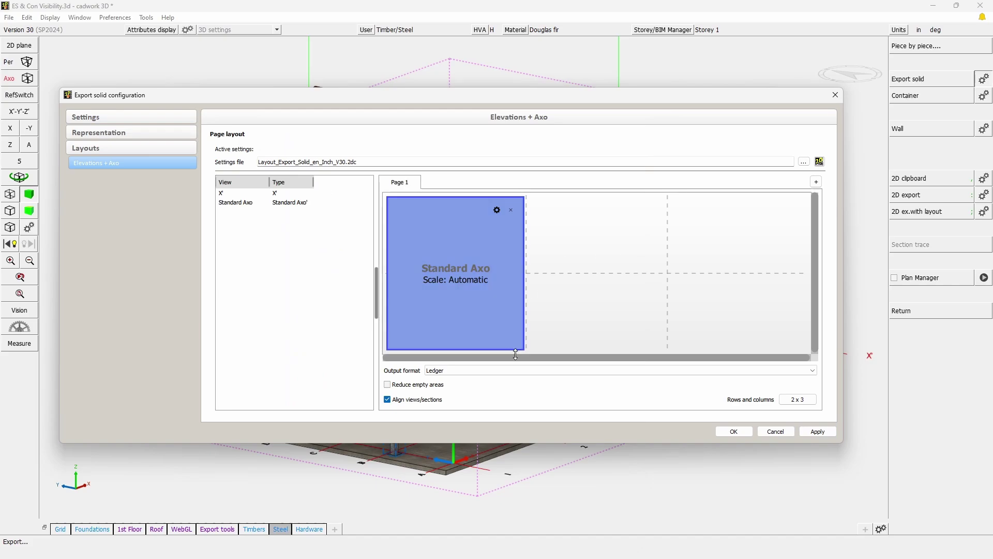
pyautogui.click(734, 432)
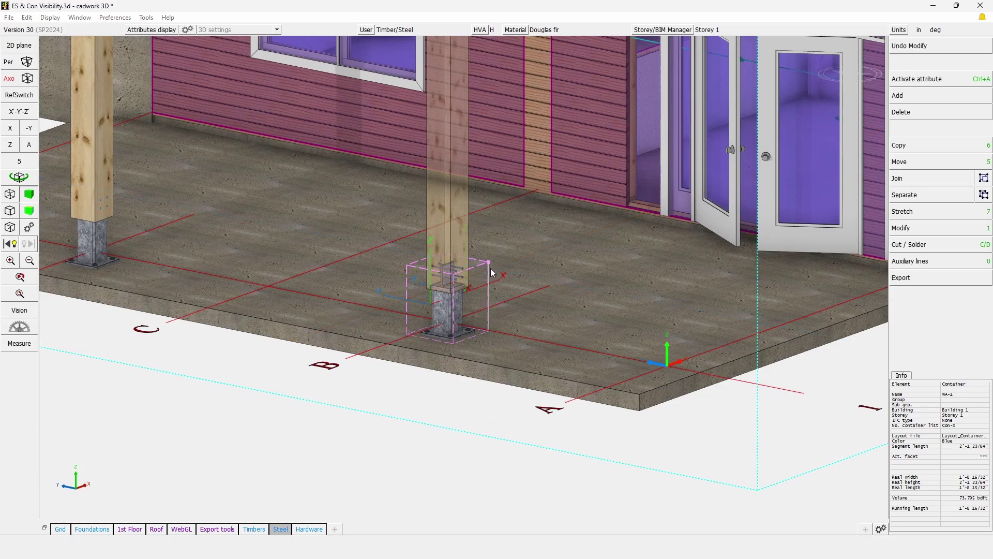
# Make container WA-1 active and review its shop drawing container settings without changes
pyautogui.click(448, 155)
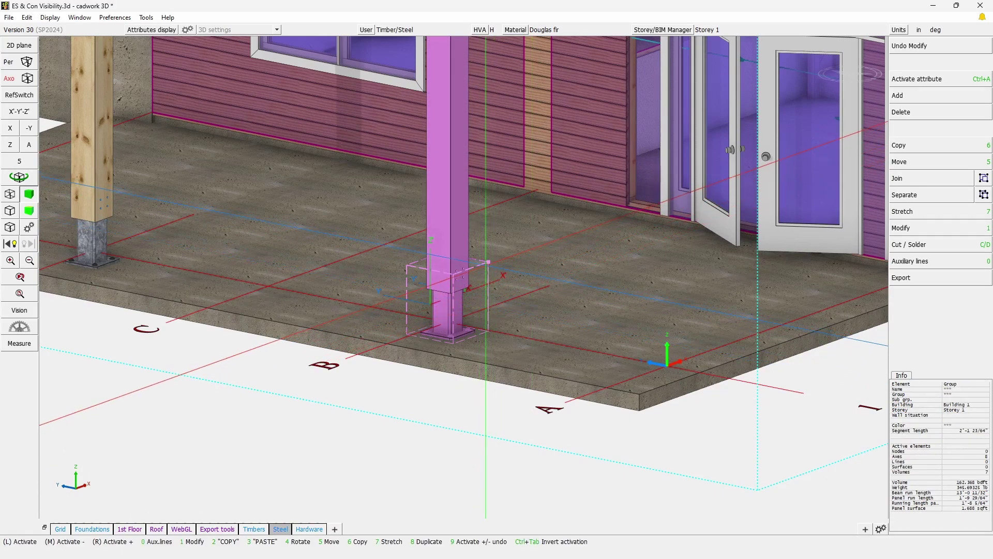
pyautogui.press('9')
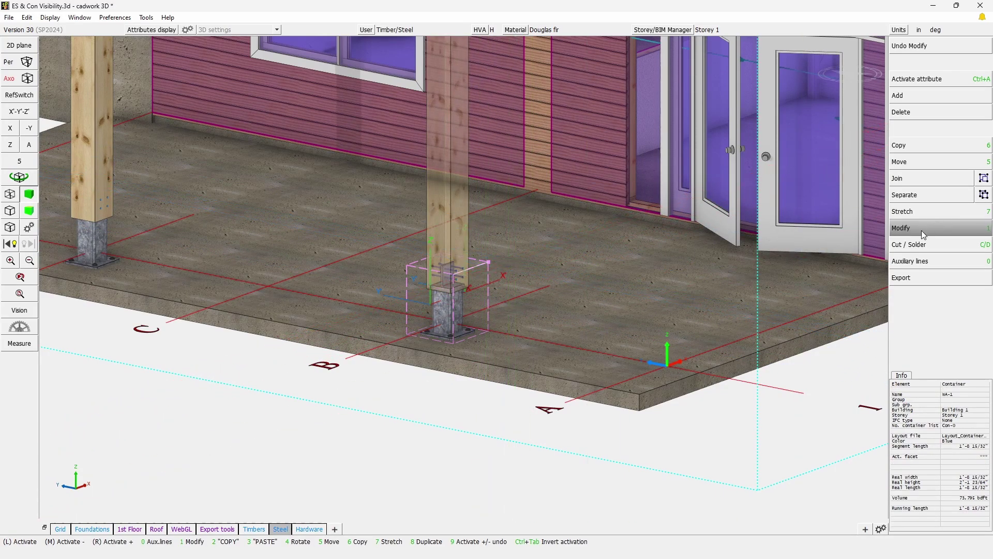
pyautogui.click(919, 277)
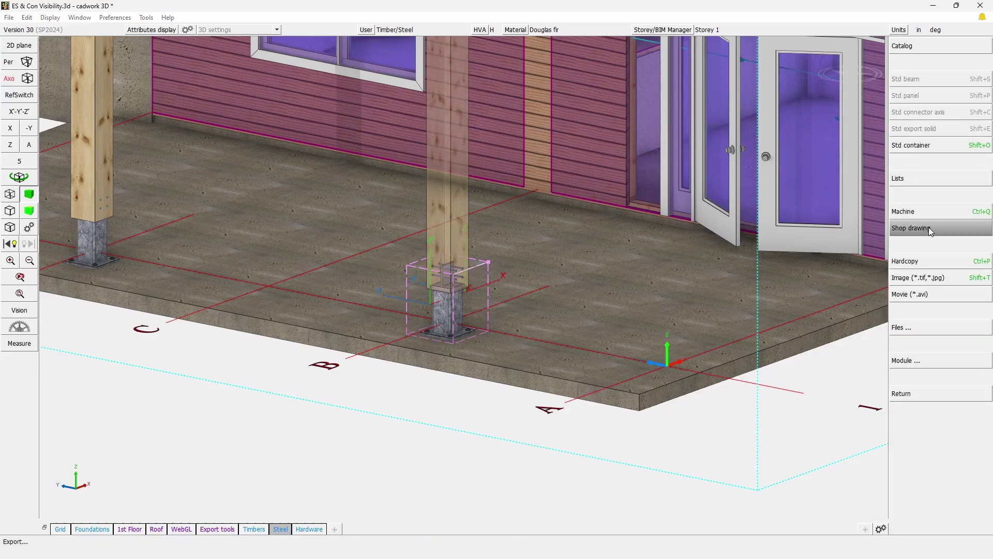
pyautogui.click(929, 227)
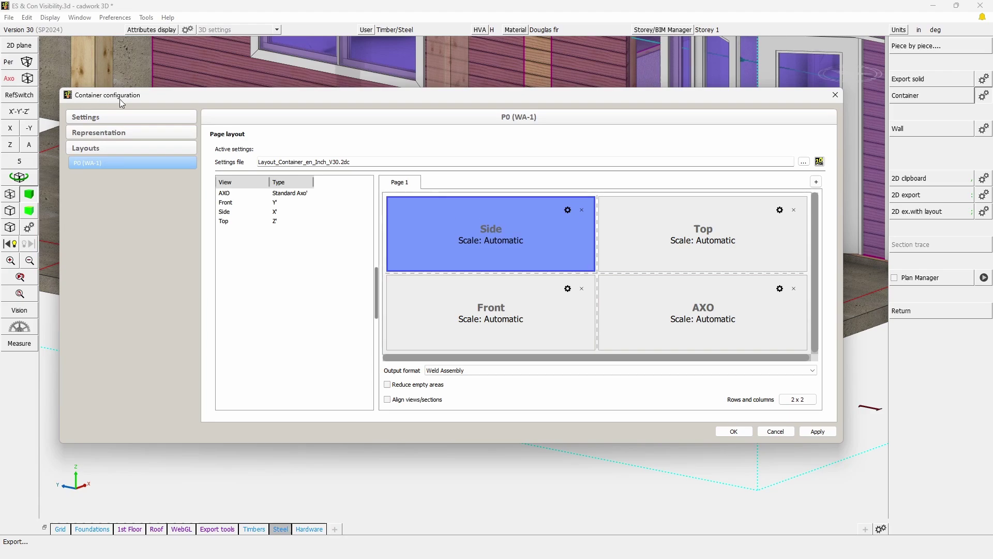
pyautogui.click(835, 96)
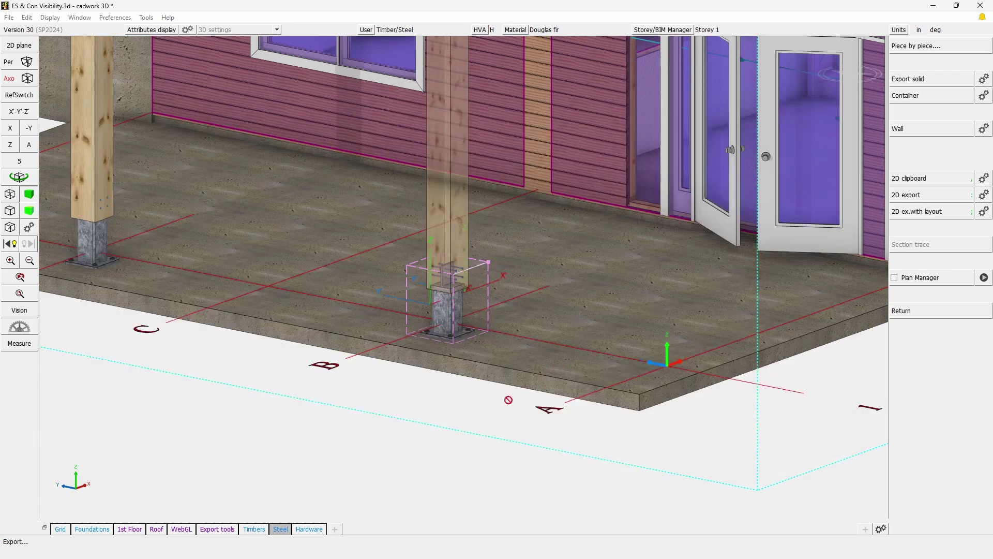
pyautogui.press('Escape')
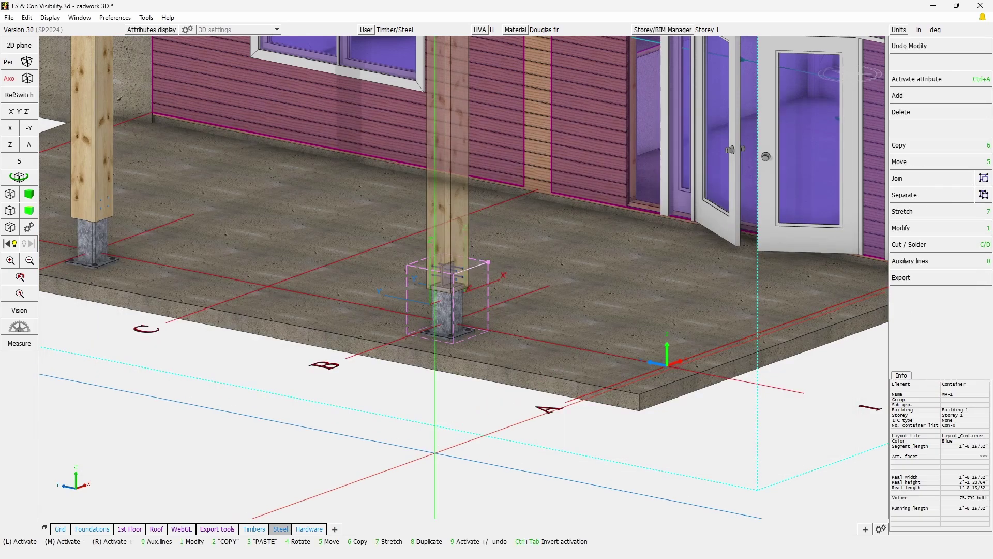
# Turn on Containers views in Vision so the container view markers show
pyautogui.click(19, 310)
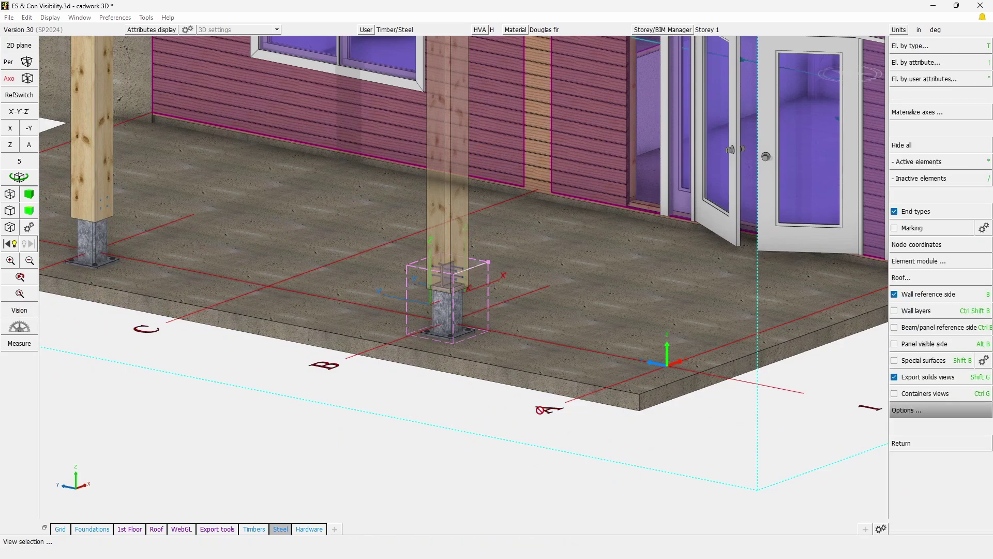
pyautogui.click(940, 399)
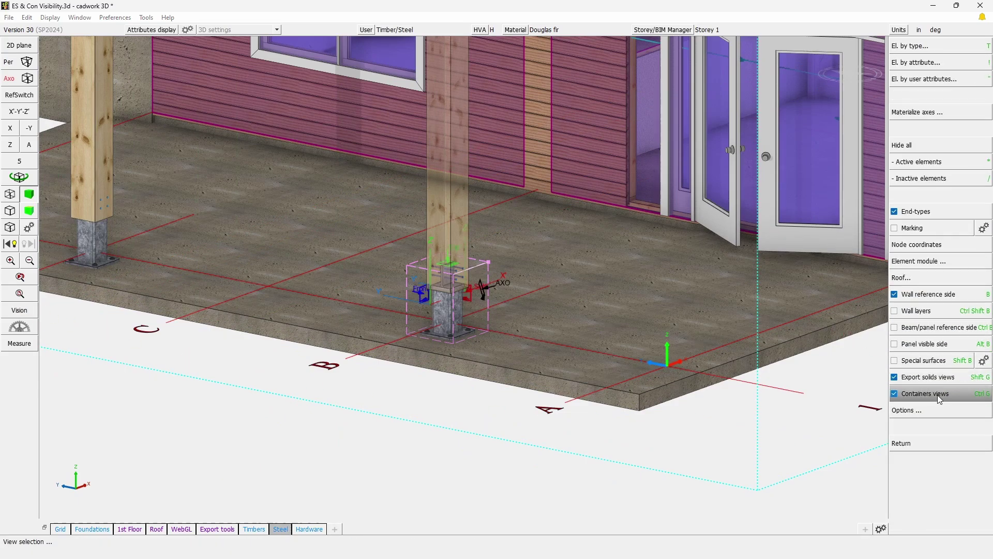
pyautogui.rightClick(467, 436)
# Restore the Standard Axo house view and manually assign the house elements as export solid content
pyautogui.press('a')
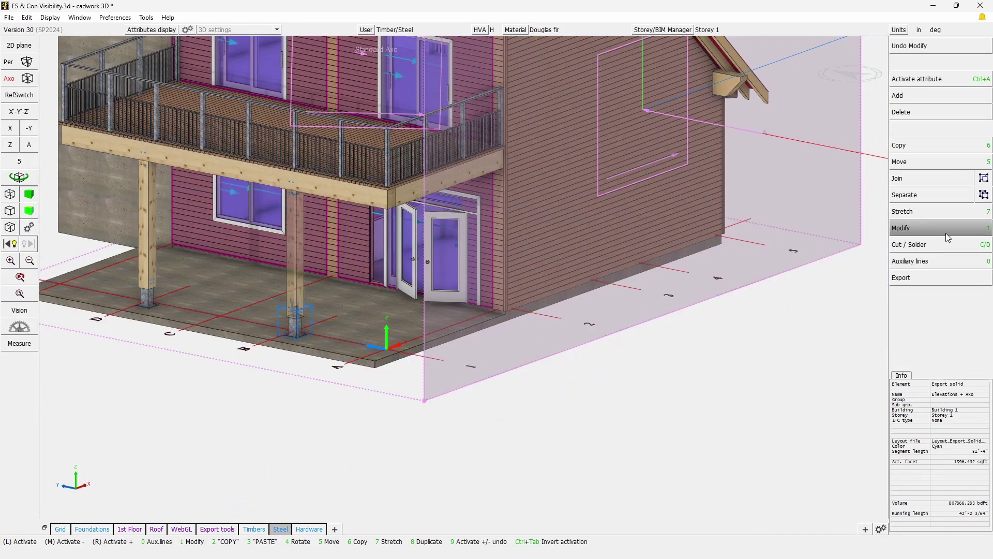
pyautogui.click(947, 232)
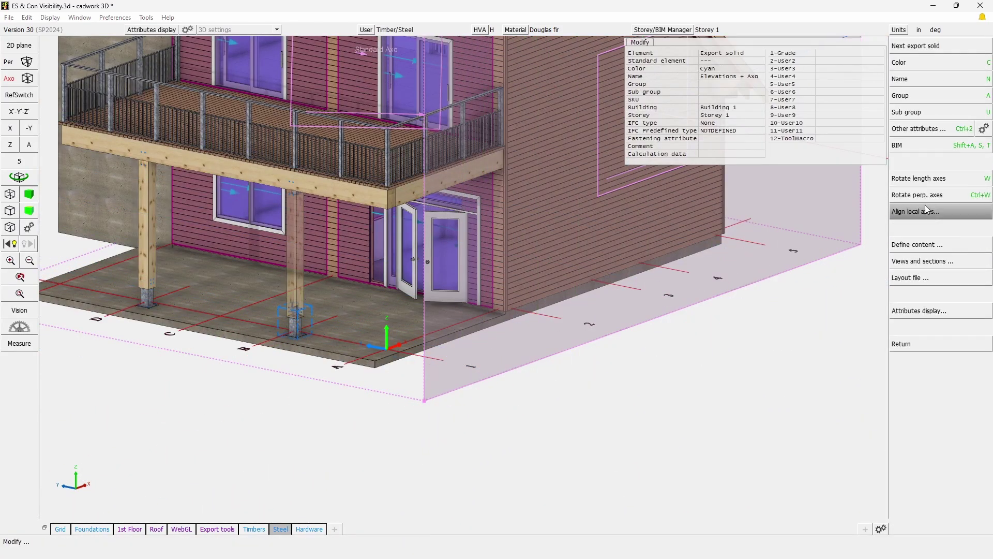
pyautogui.click(929, 244)
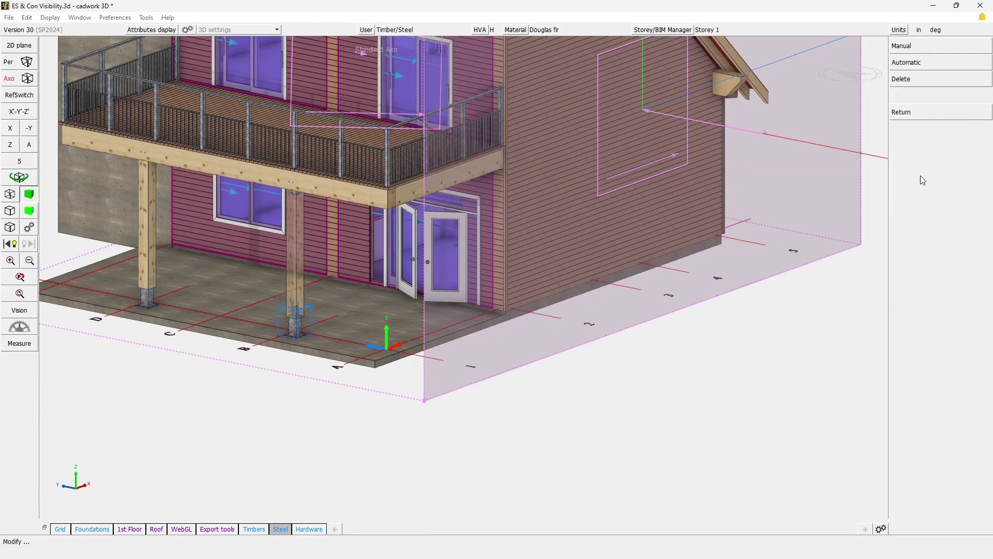
pyautogui.click(909, 45)
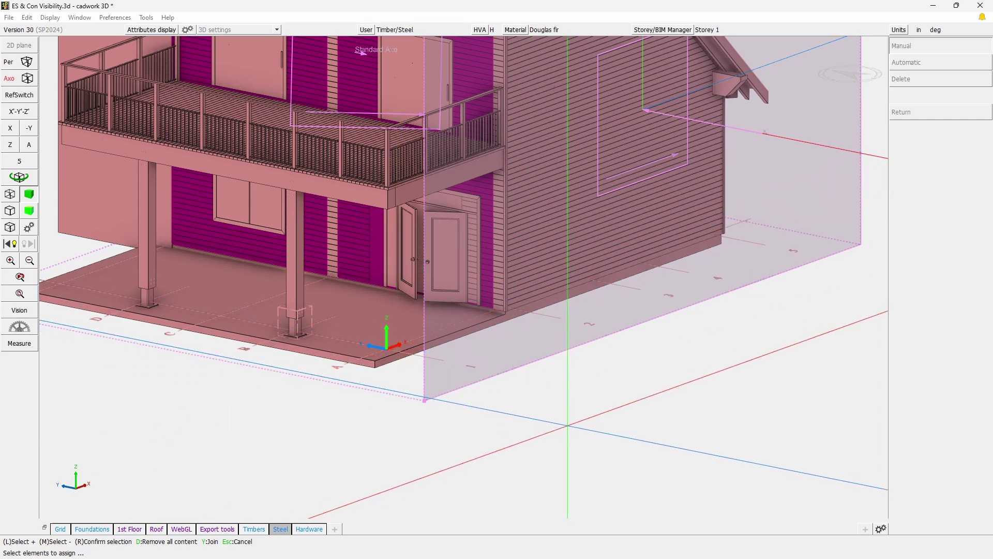
pyautogui.rightClick(568, 426)
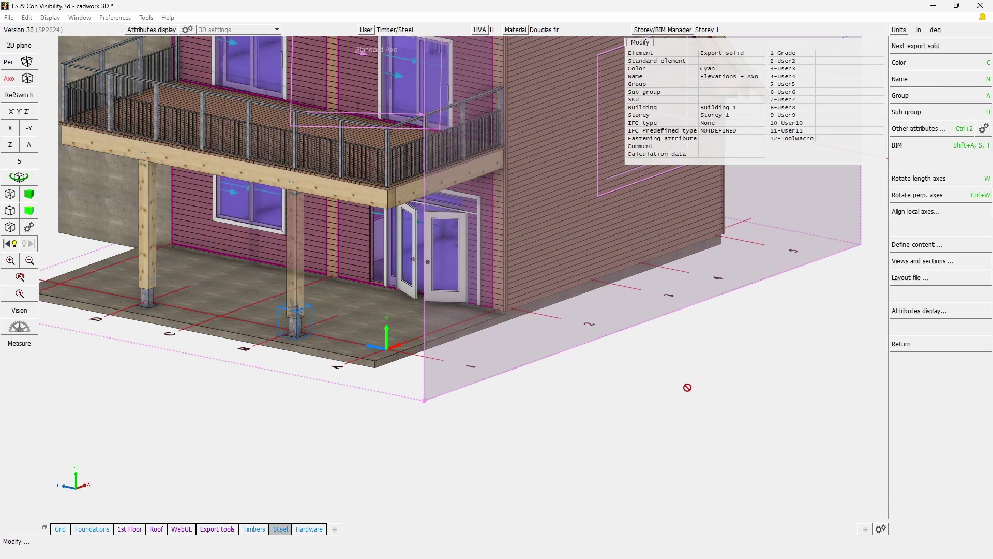
pyautogui.click(920, 279)
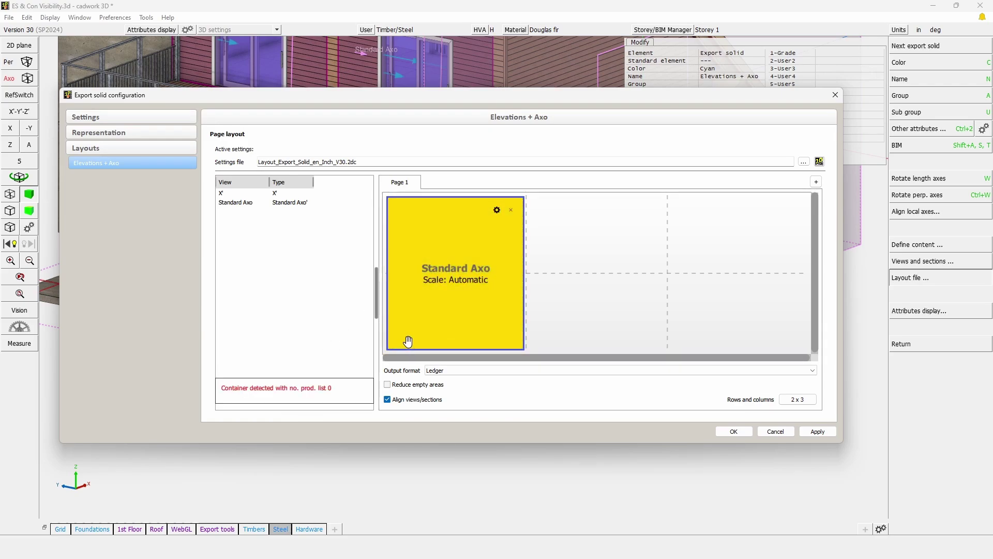
pyautogui.moveTo(408, 342)
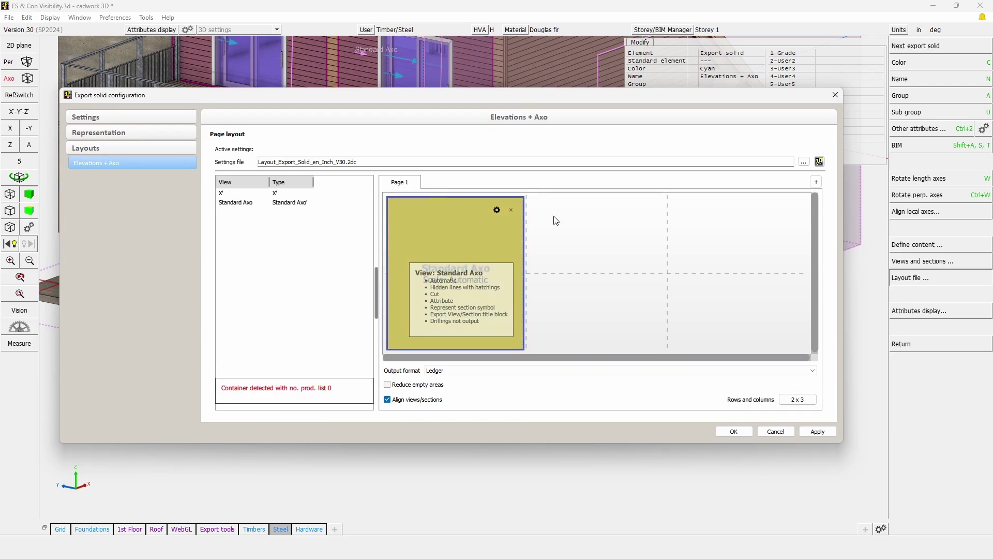
pyautogui.click(834, 97)
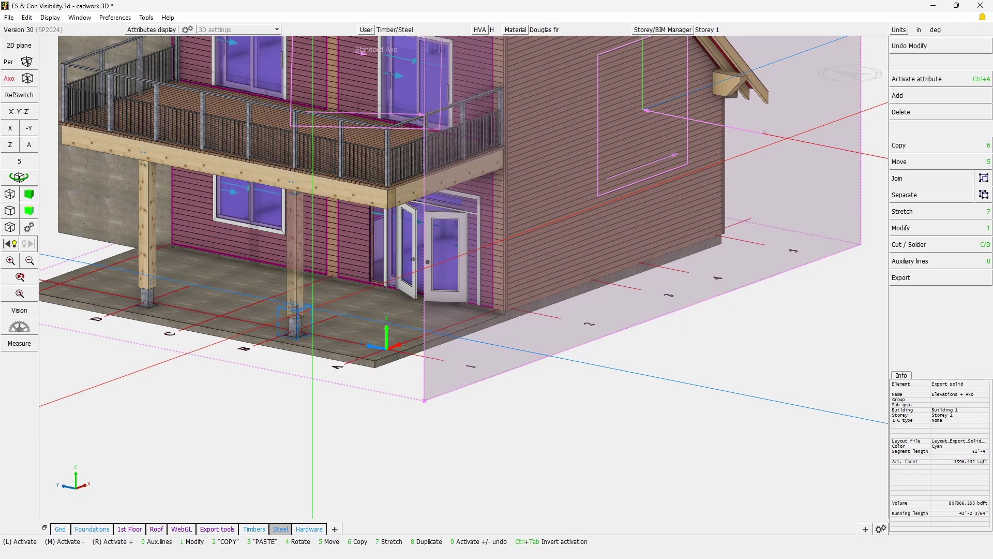
# Activate container WA-1, calculate the container list and accept starting number 1 as Con-1
pyautogui.click(312, 309)
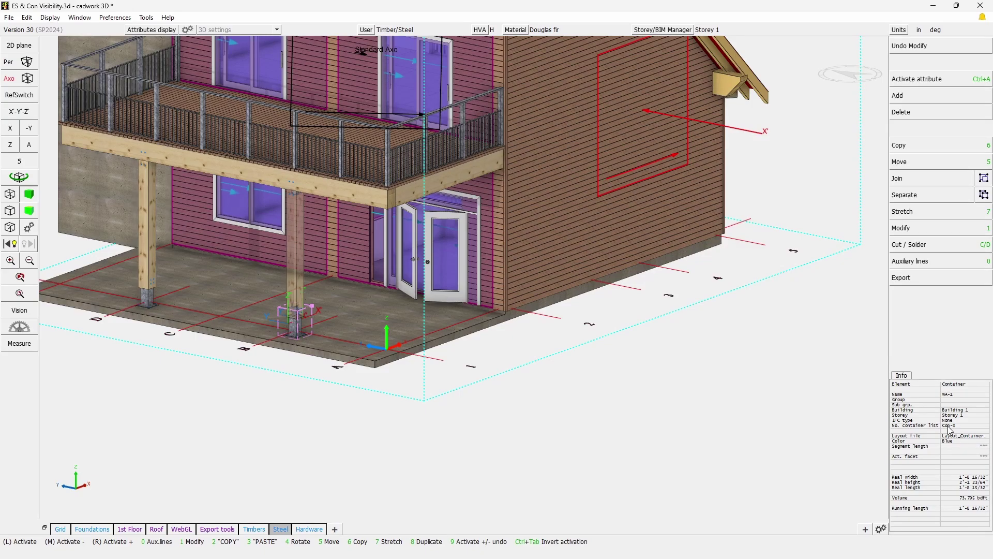
pyautogui.click(910, 277)
pyautogui.click(900, 179)
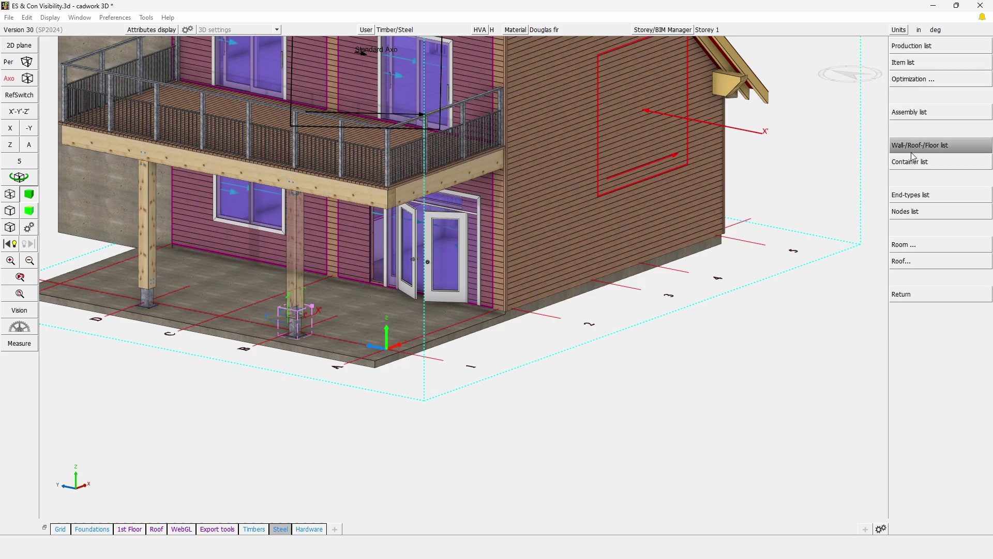
pyautogui.click(910, 162)
pyautogui.click(911, 45)
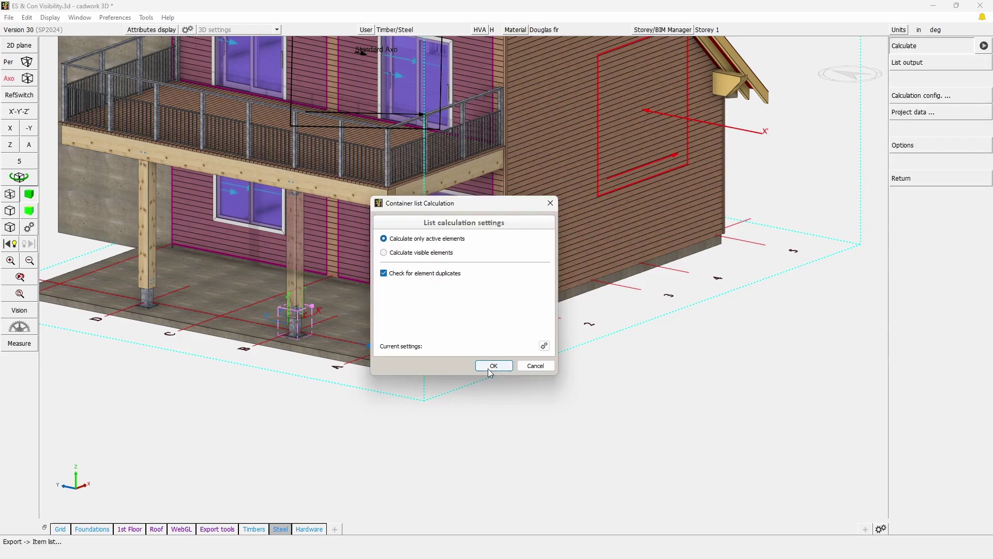
pyautogui.click(494, 366)
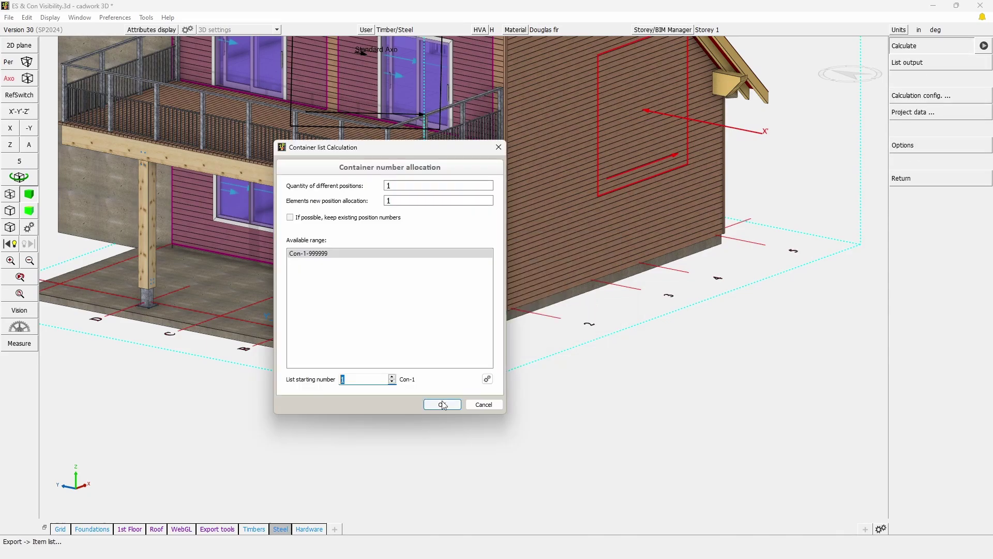
pyautogui.click(442, 404)
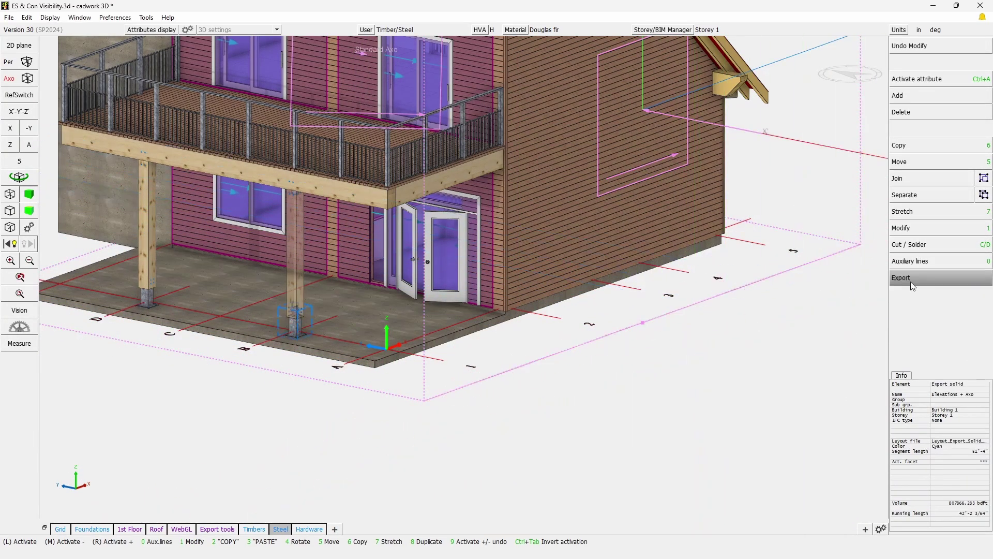
# Place Con-1 Front, Top, Side and AXO views on the page and shrink Standard Axo
pyautogui.click(911, 280)
pyautogui.click(920, 237)
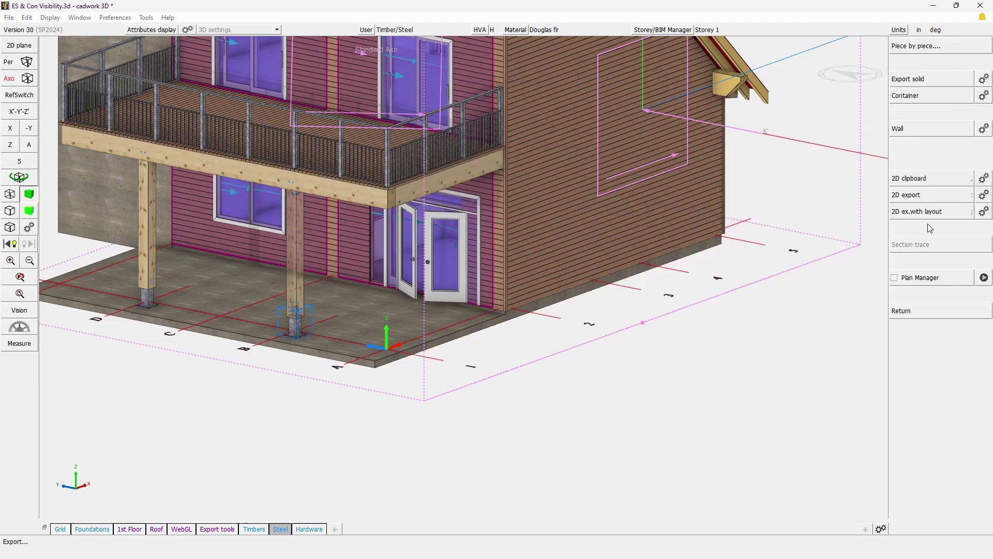
pyautogui.click(981, 83)
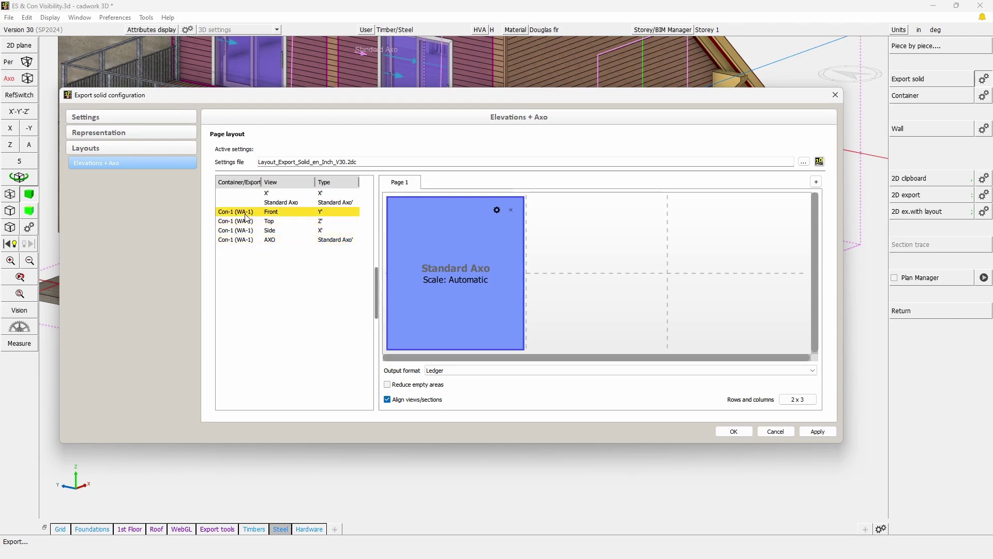
pyautogui.moveTo(272, 213); pyautogui.dragTo(696, 237)
pyautogui.moveTo(270, 230); pyautogui.dragTo(579, 321)
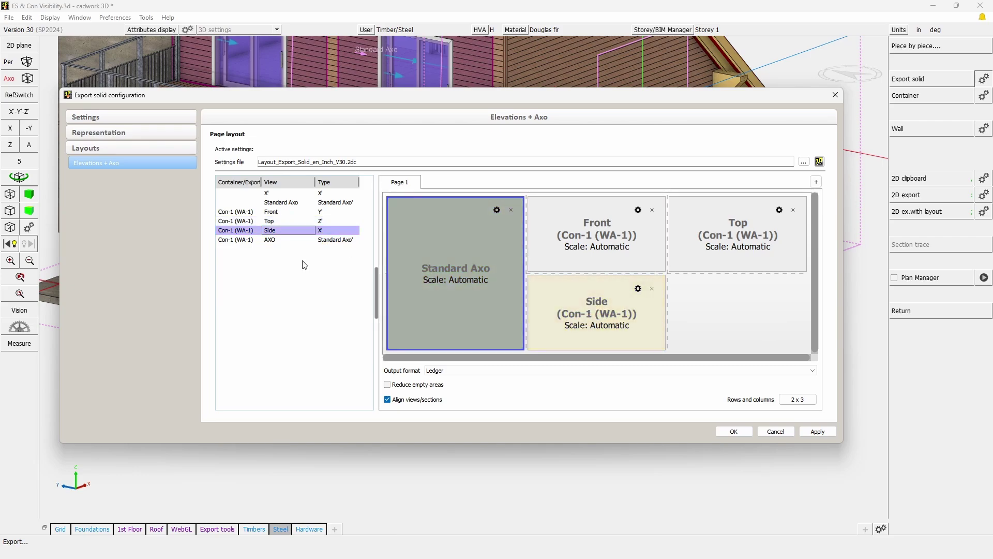
pyautogui.moveTo(270, 245); pyautogui.dragTo(730, 322)
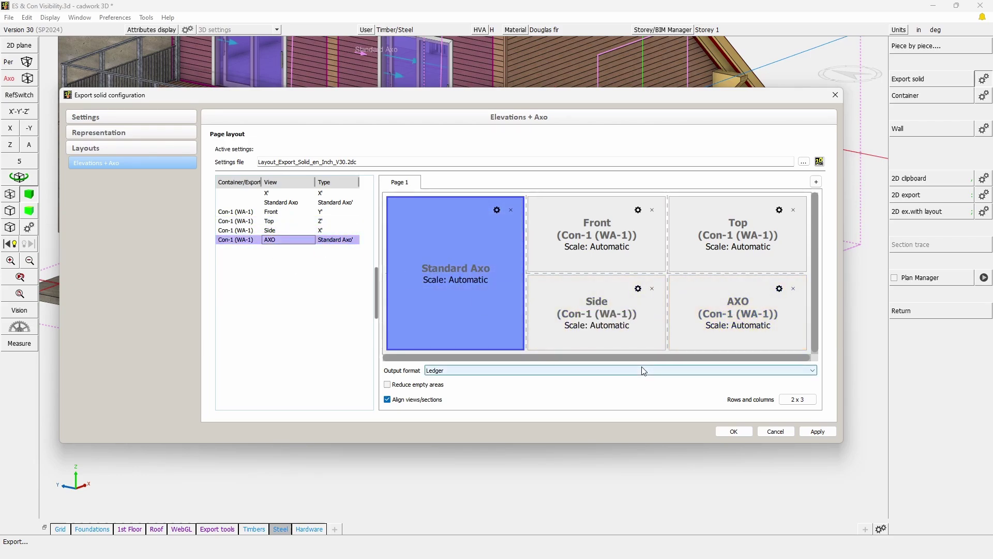
pyautogui.moveTo(459, 310)
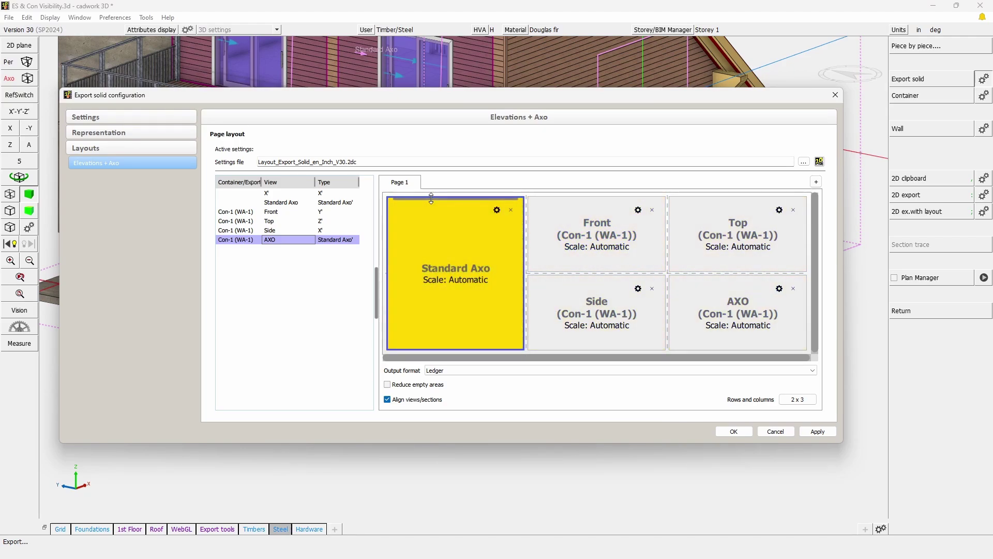
pyautogui.moveTo(425, 272); pyautogui.dragTo(465, 301)
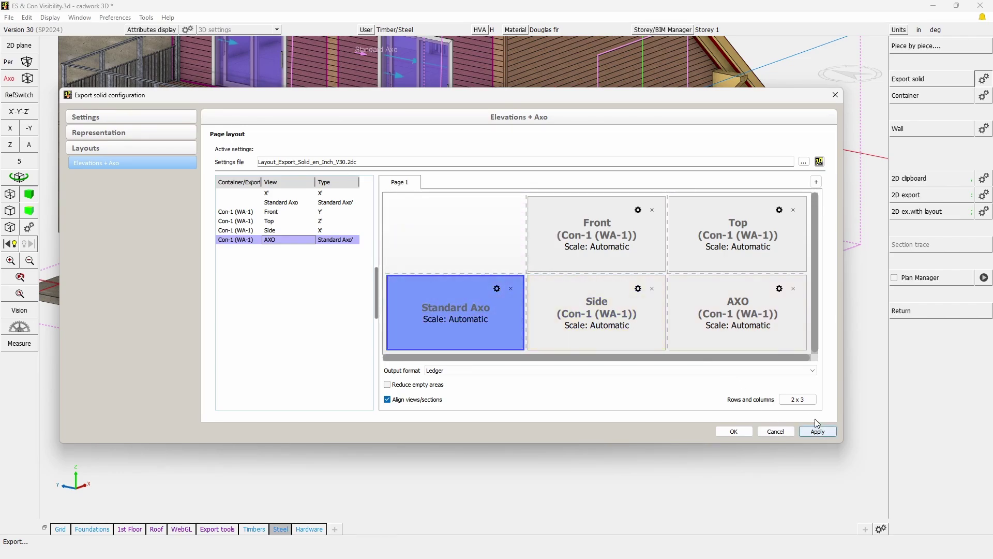
# Keep the 2 x 3 grid and stretch Standard Axo back to full left-column height
pyautogui.click(798, 398)
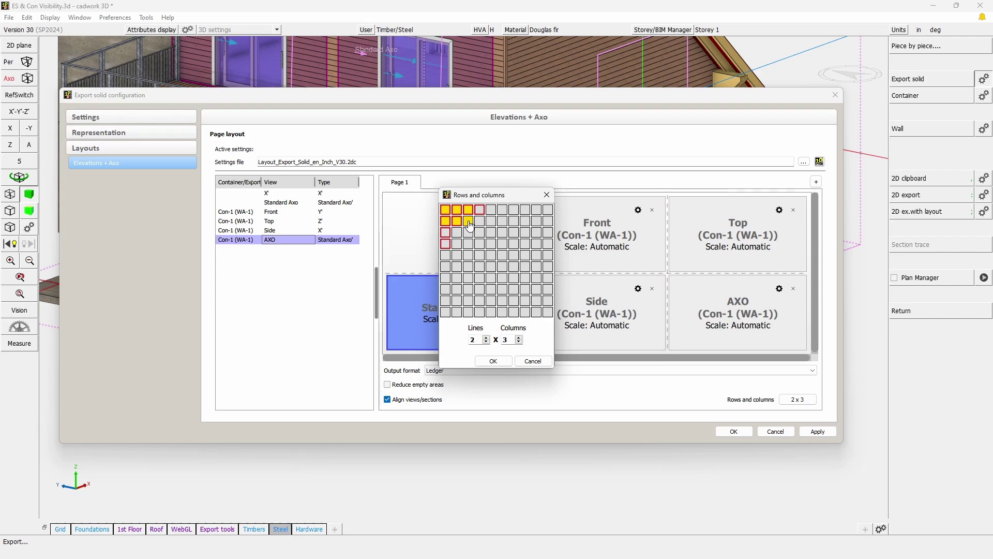
pyautogui.click(546, 194)
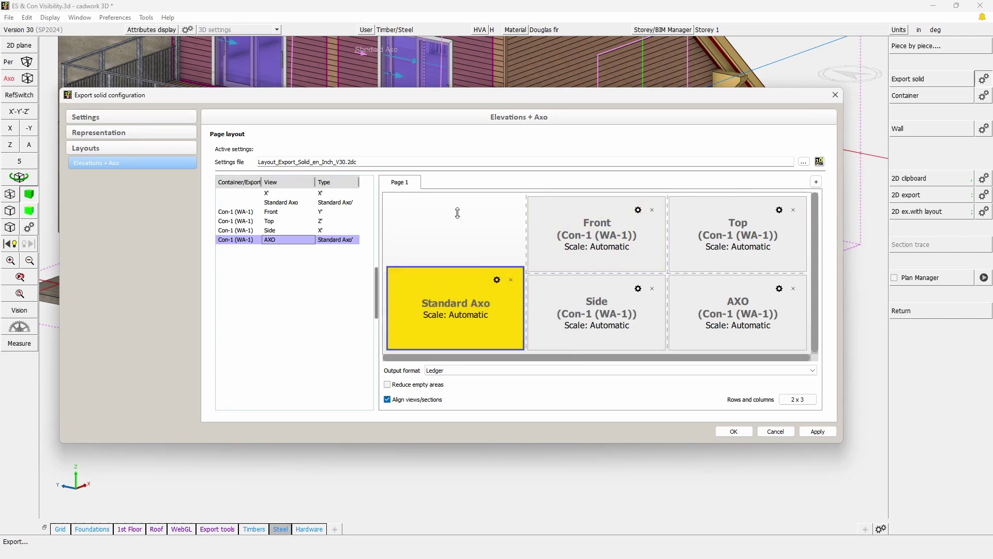
pyautogui.moveTo(458, 213); pyautogui.dragTo(458, 200)
pyautogui.click(605, 250)
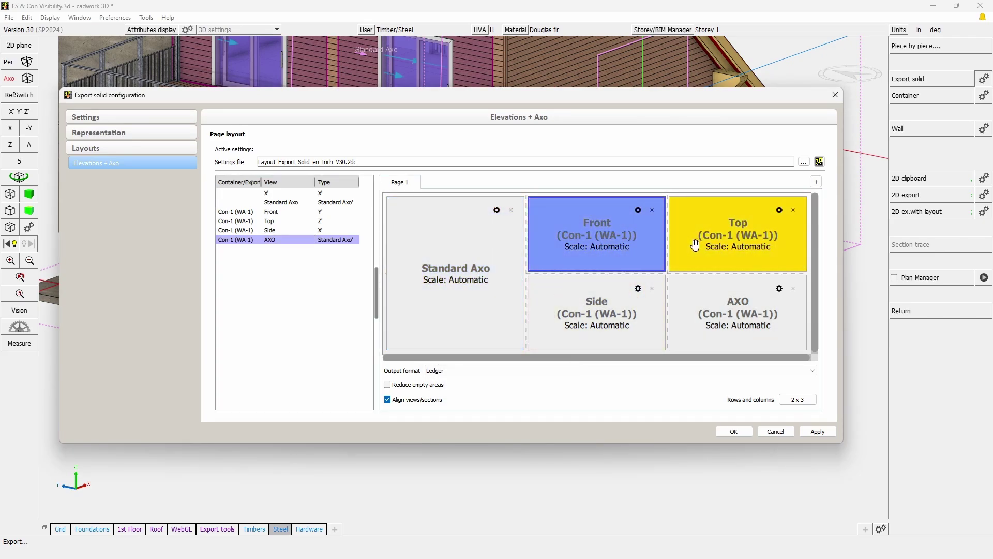
pyautogui.click(453, 296)
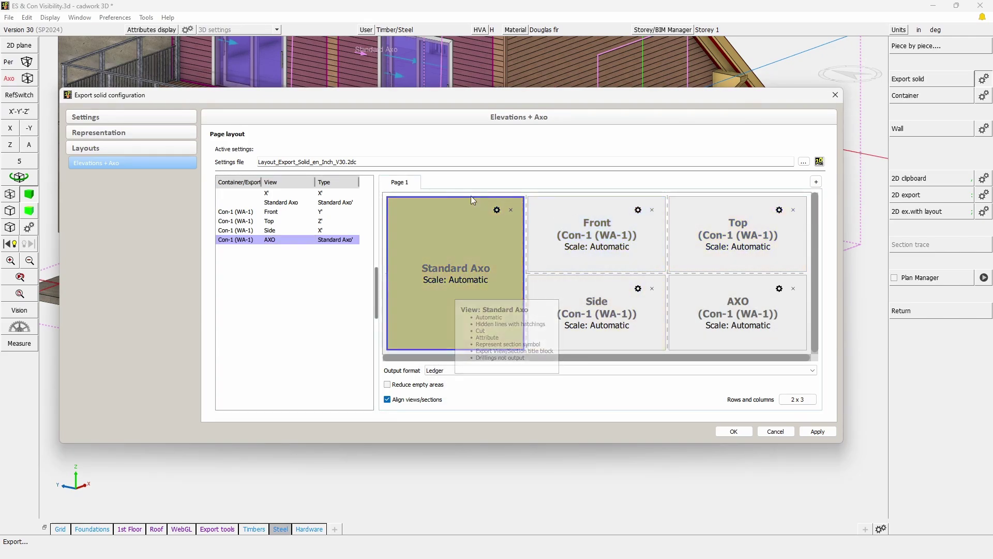
# Review the Standard Axo view's scene visibility filter and confirm its settings
pyautogui.click(497, 211)
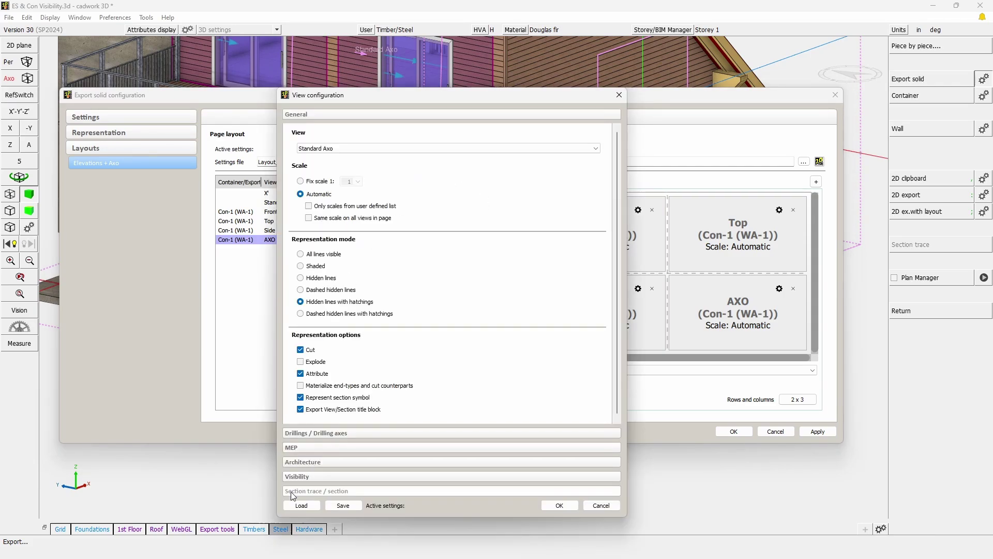
pyautogui.click(300, 476)
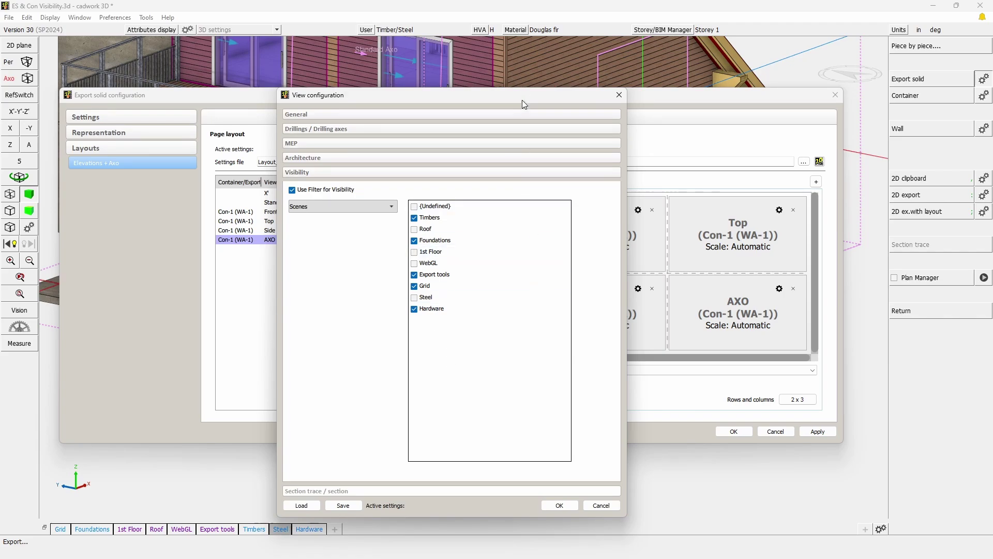
pyautogui.moveTo(523, 100); pyautogui.dragTo(279, 80)
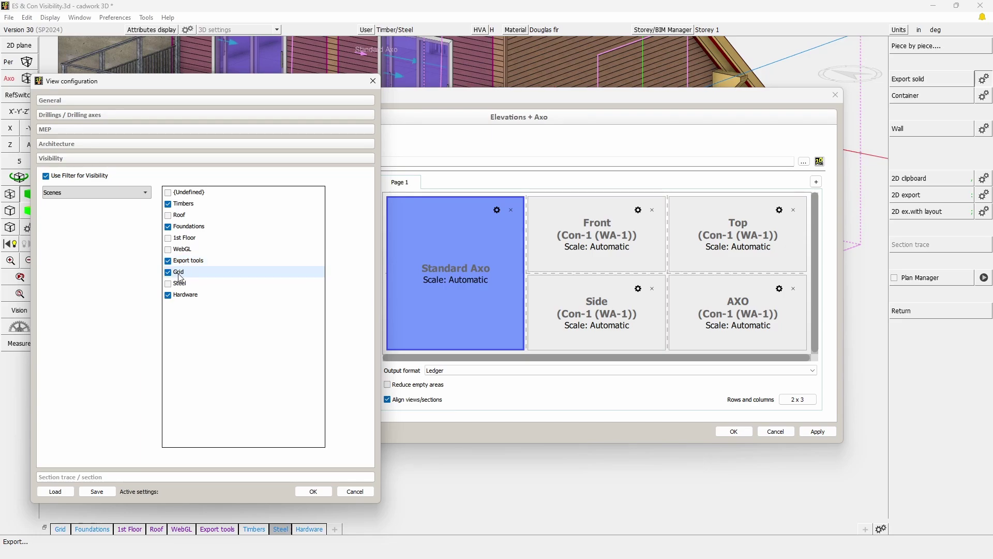
pyautogui.click(318, 491)
# Set the selected Con-1 Side and Top views to show only the Hardware scene
pyautogui.click(594, 323)
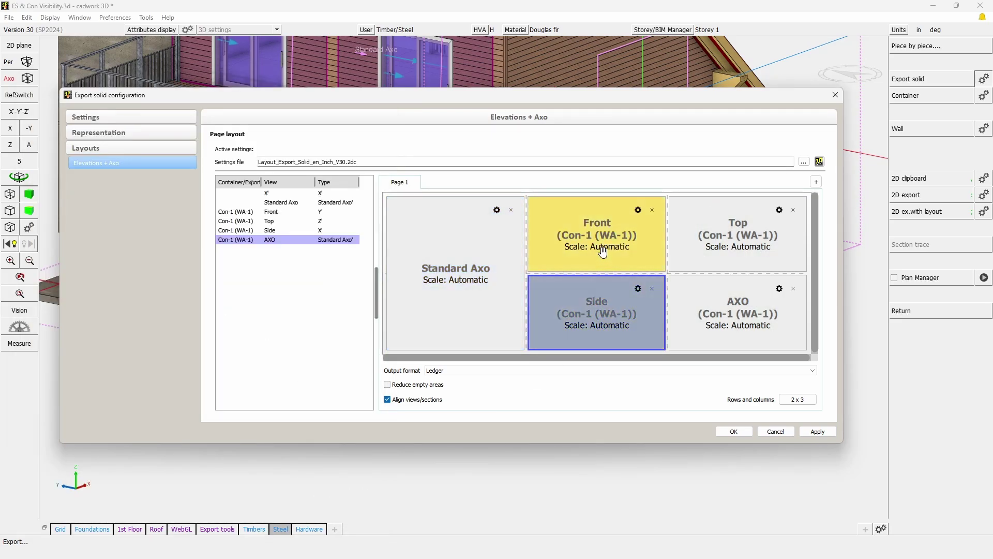
pyautogui.keyDown('ctrl'); pyautogui.click(704, 225); pyautogui.keyUp('ctrl')
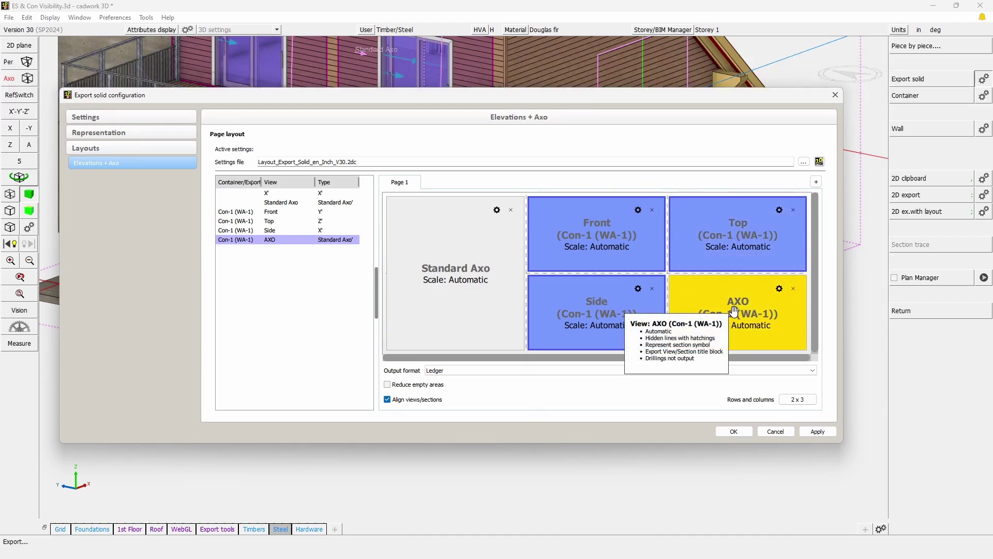
pyautogui.click(779, 289)
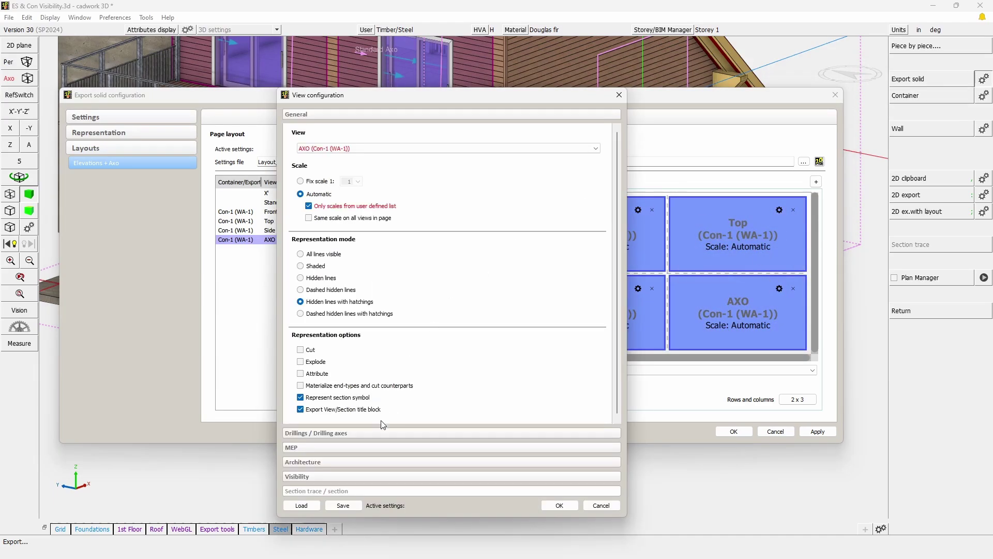
pyautogui.click(304, 476)
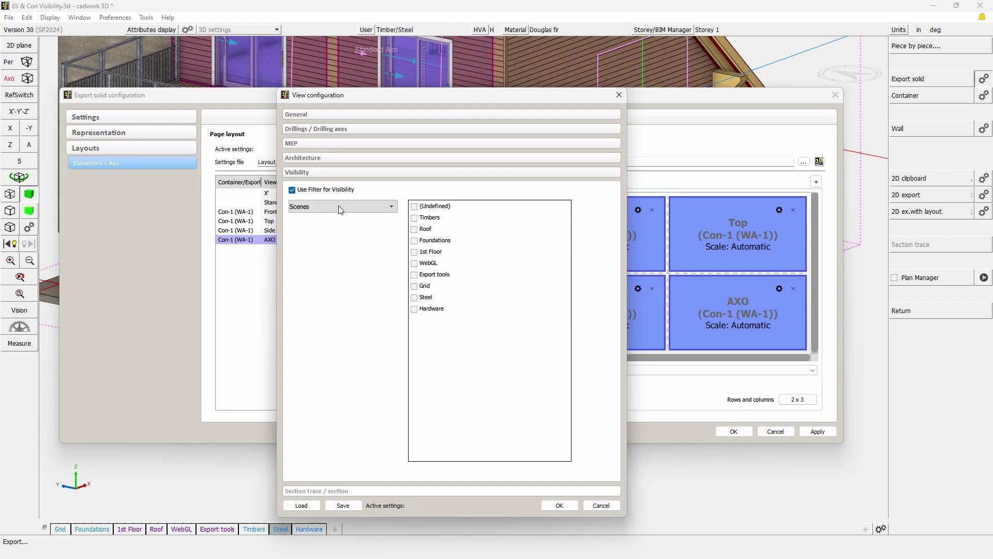
pyautogui.click(421, 308)
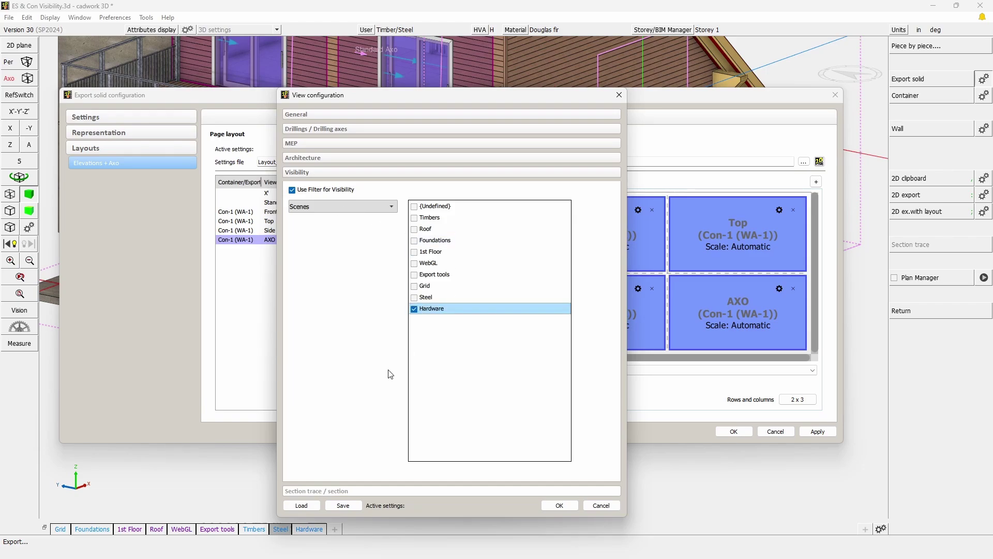
pyautogui.click(560, 505)
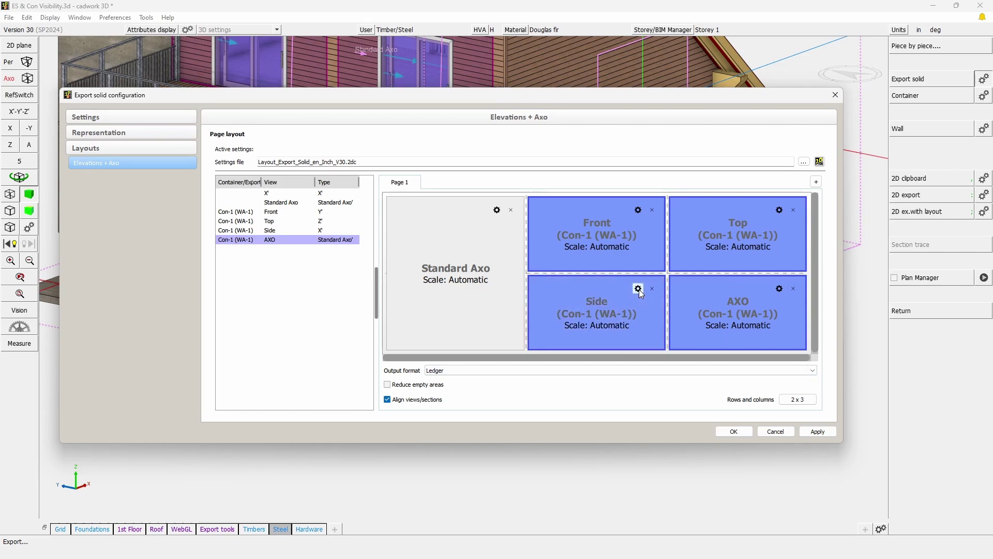
# Check the Con-1 Front view settings, then apply and close the export layout
pyautogui.click(639, 210)
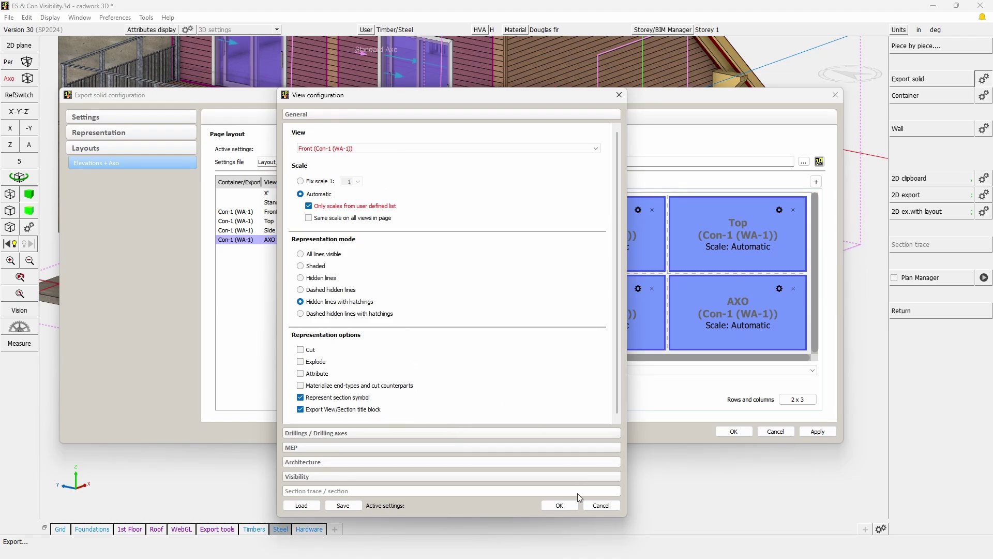
pyautogui.click(560, 506)
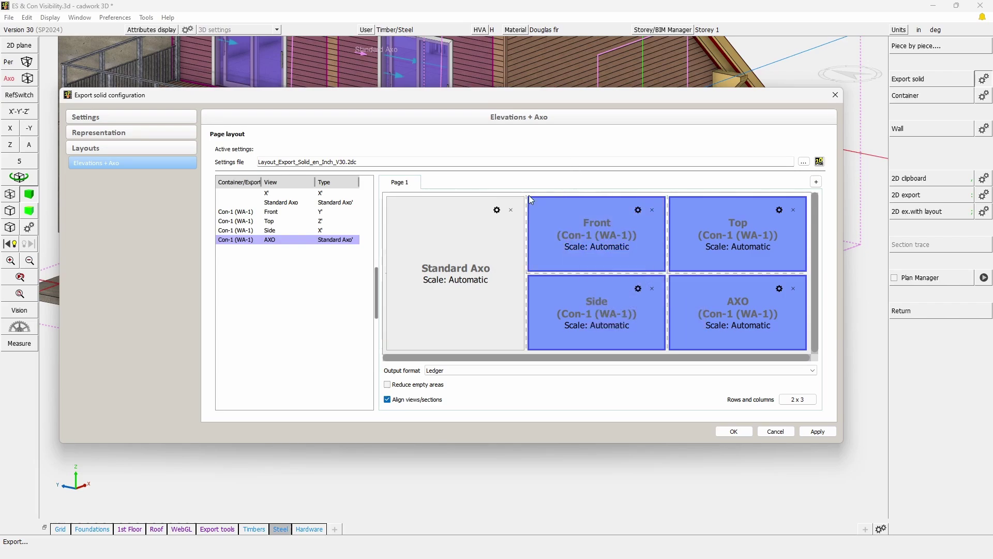
pyautogui.moveTo(515, 244)
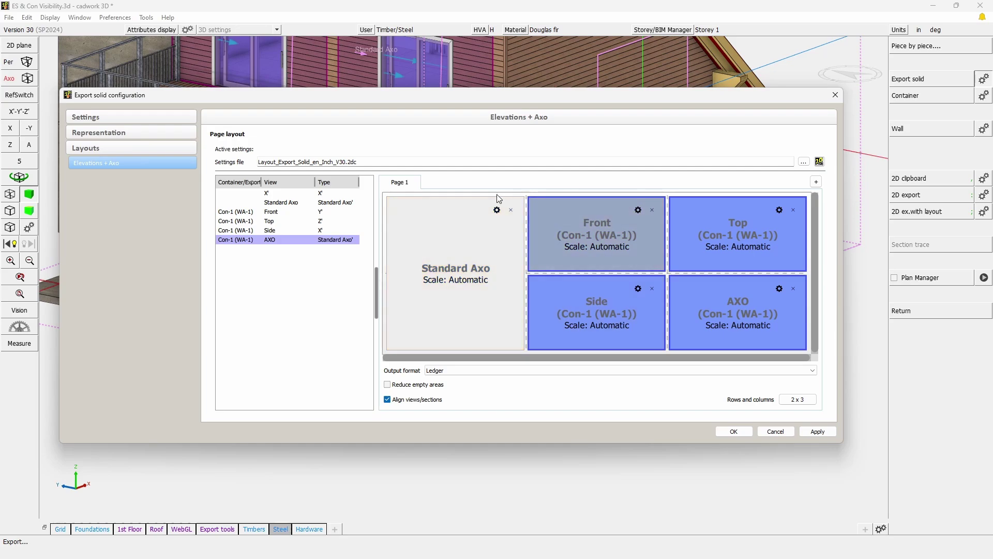
pyautogui.click(467, 249)
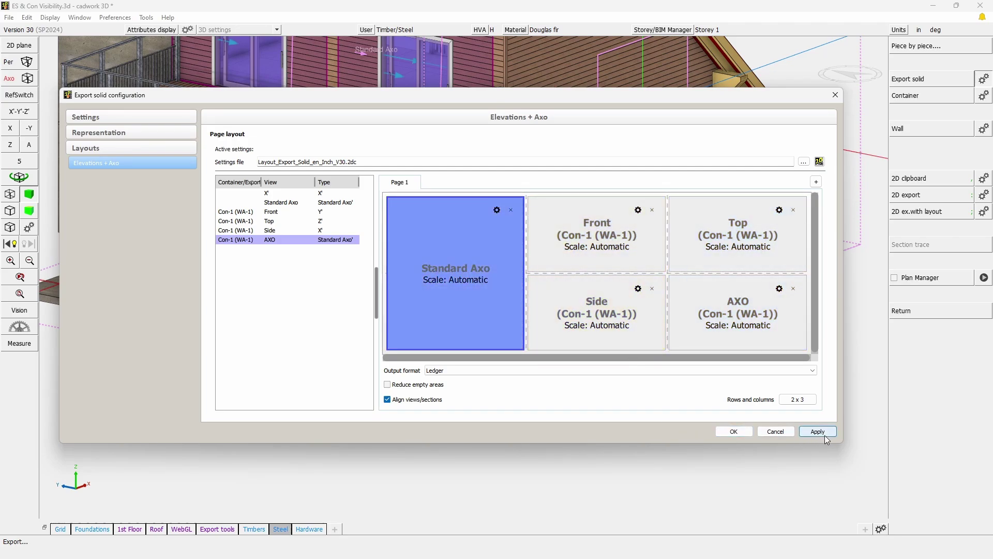
pyautogui.click(736, 432)
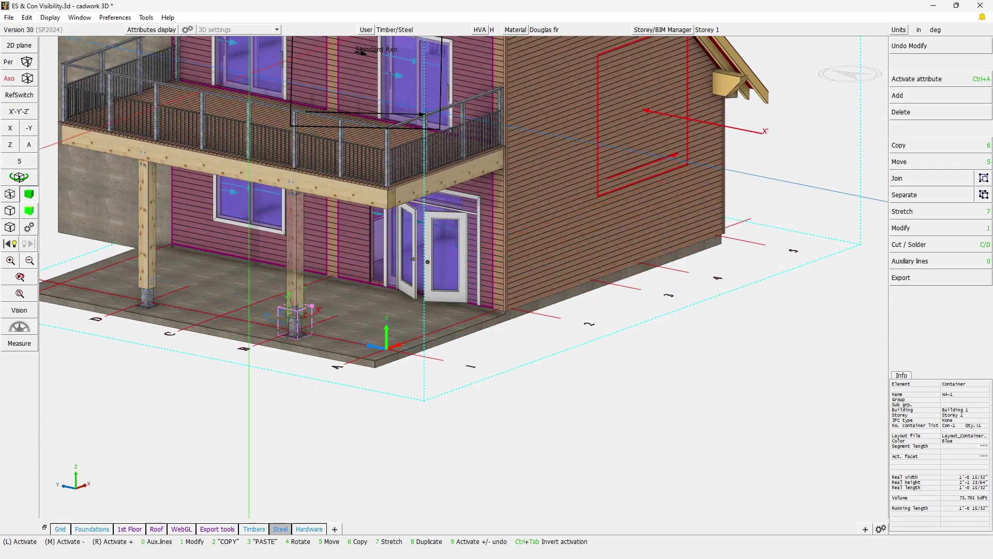
pyautogui.click(185, 30)
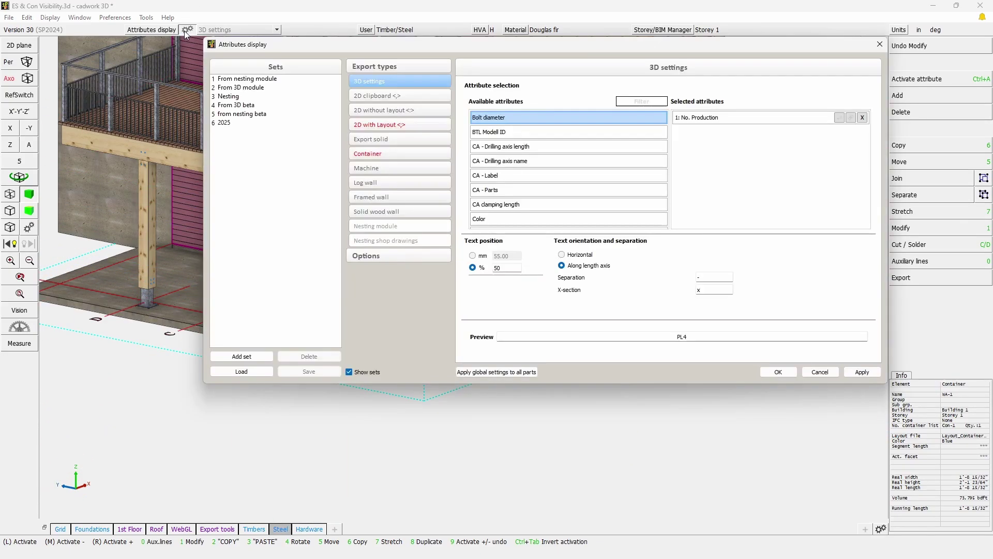
pyautogui.click(383, 153)
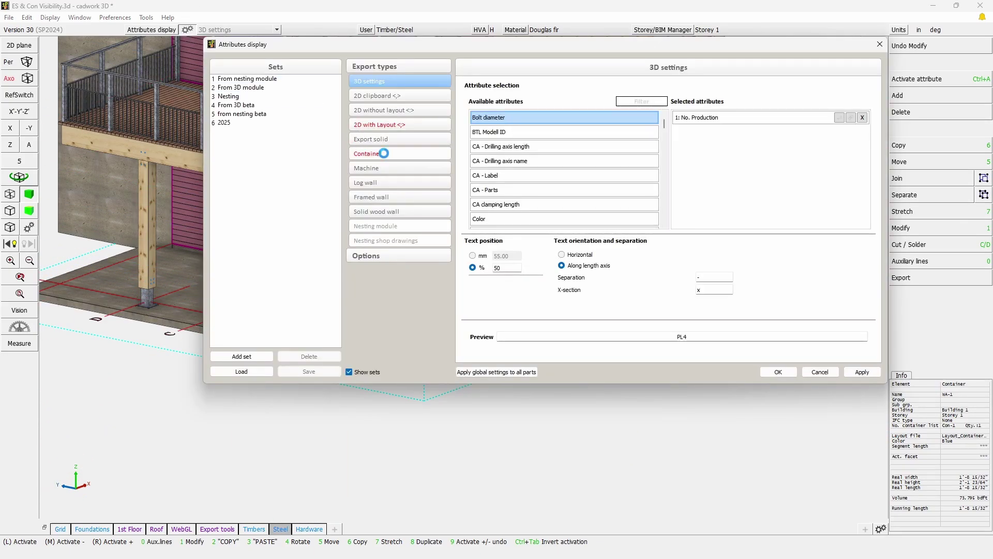
pyautogui.click(706, 118)
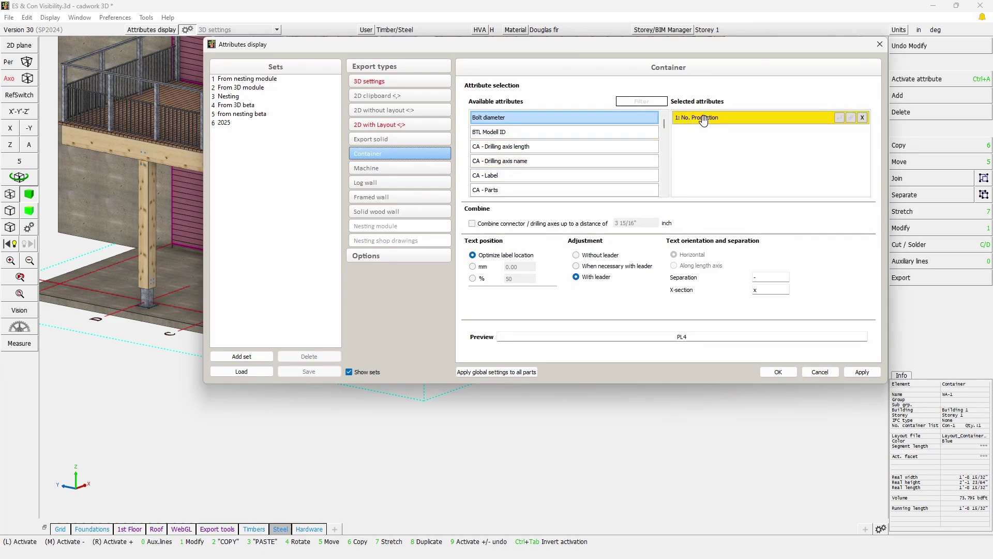
pyautogui.click(433, 140)
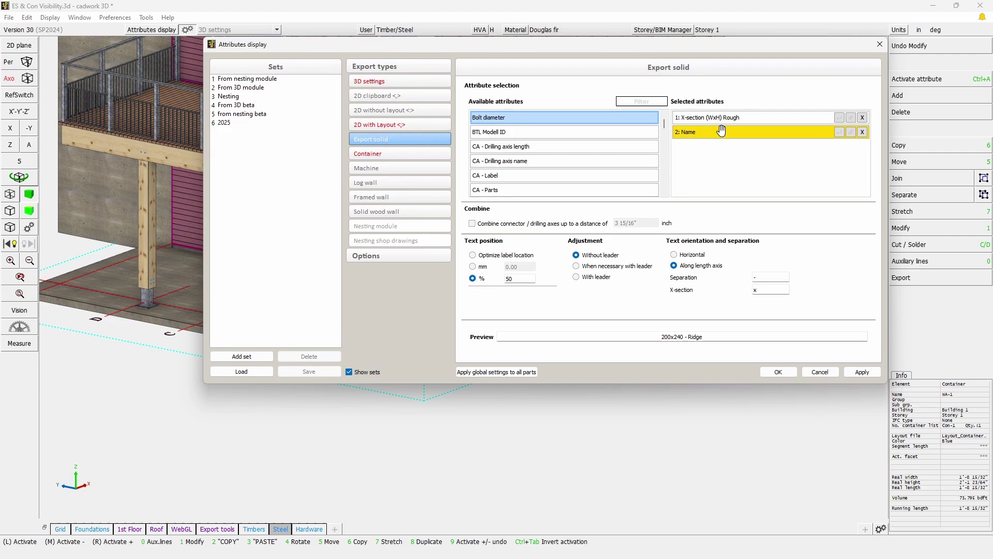
pyautogui.click(879, 45)
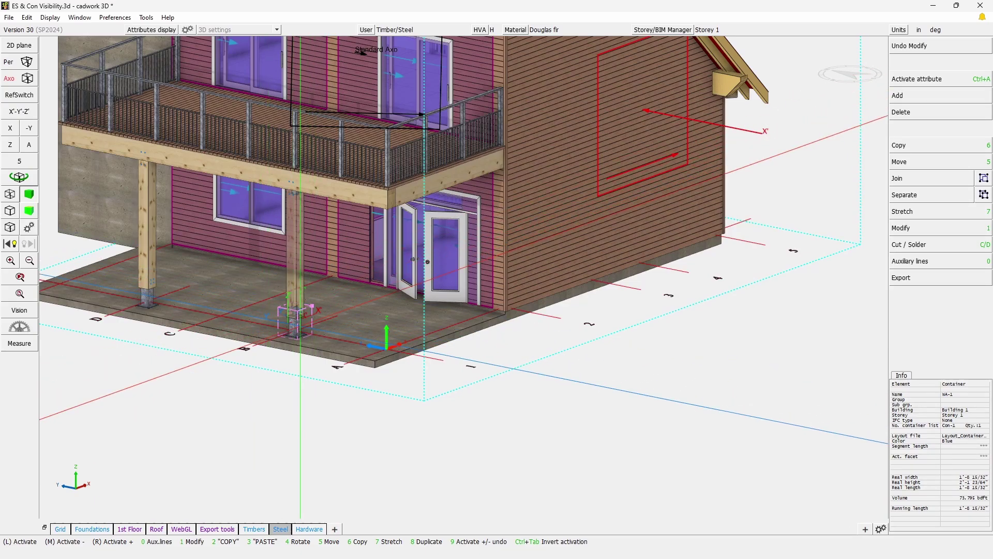
# For Export solid labels, disable global settings and remove the X-section and Name attributes
pyautogui.click(936, 227)
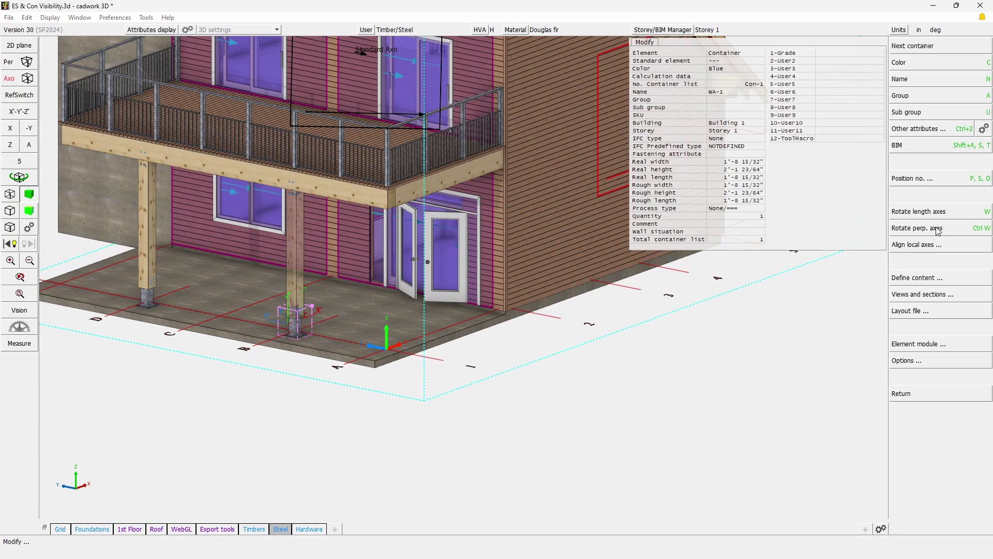
pyautogui.click(936, 360)
pyautogui.click(908, 80)
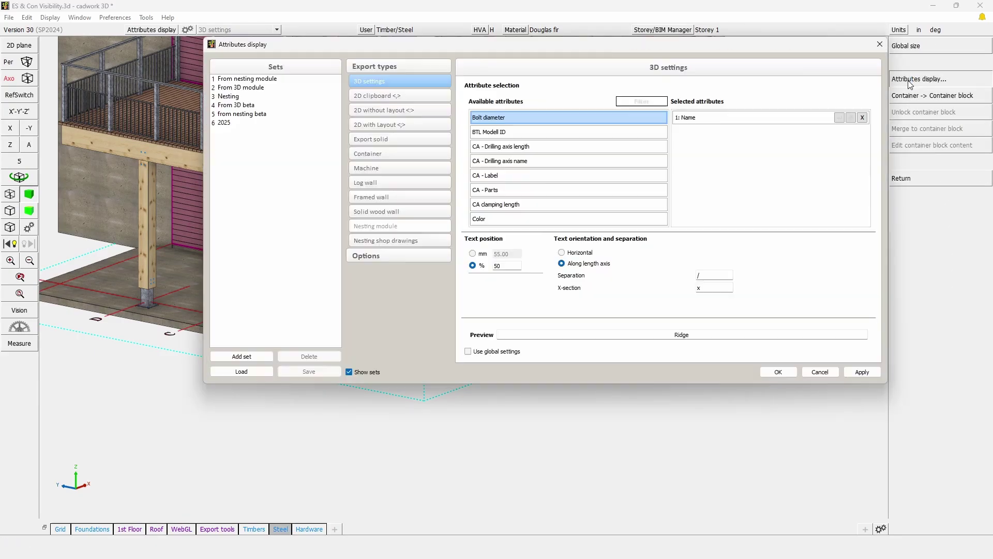
pyautogui.click(398, 139)
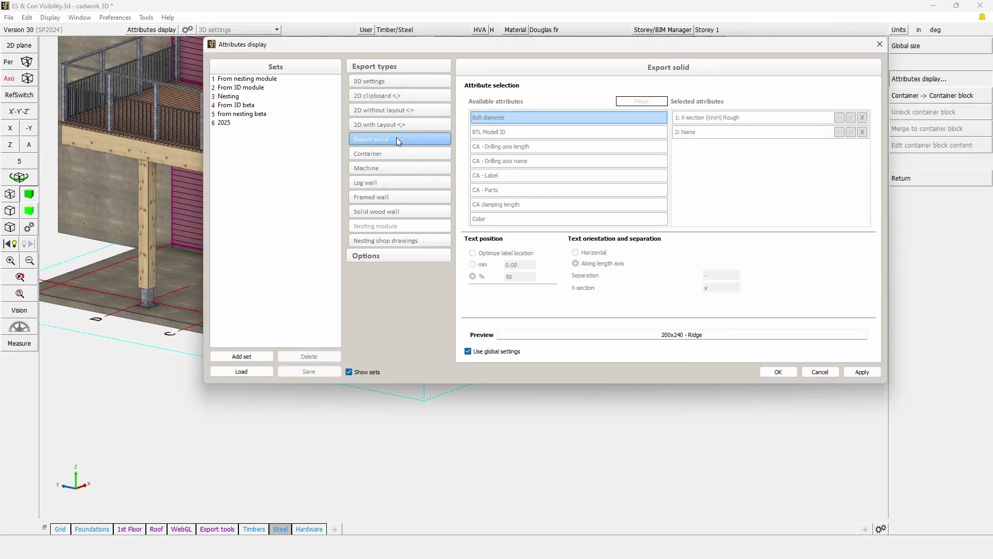
pyautogui.click(496, 354)
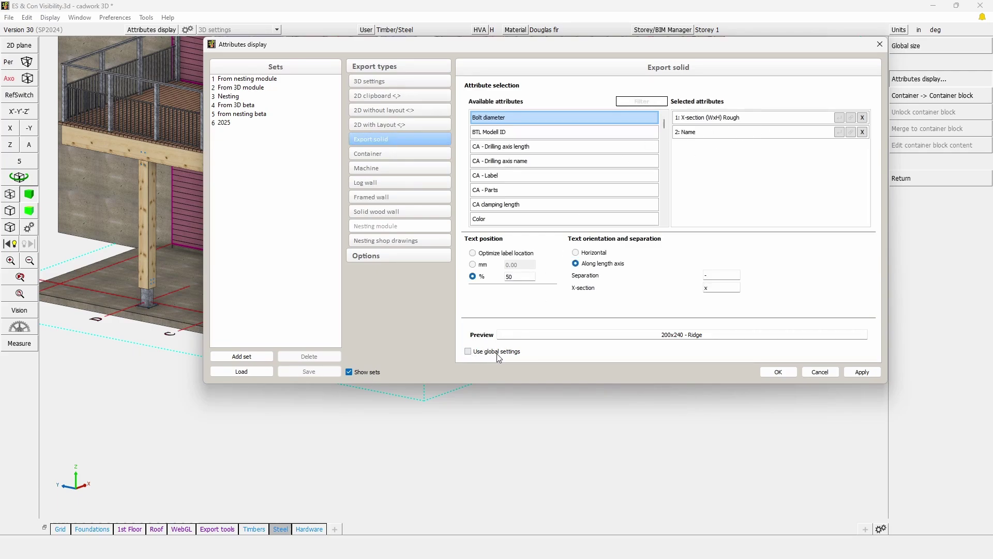
pyautogui.click(862, 117)
pyautogui.click(862, 117)
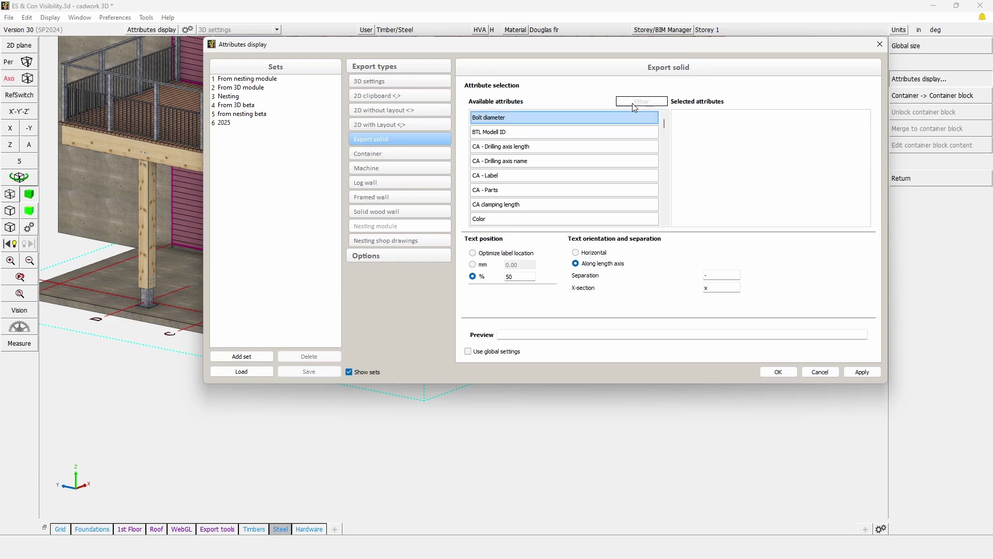
# Filter attributes for 'Con', add No. Container list to the label, apply and confirm
pyautogui.write('CCo')
pyautogui.press('BackSpace')
pyautogui.press('BackSpace')
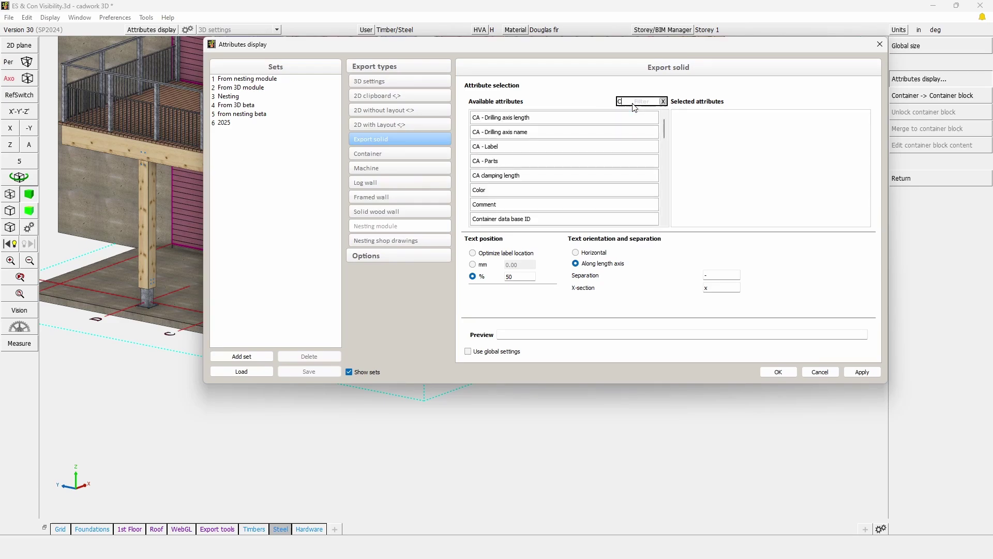
pyautogui.write('on')
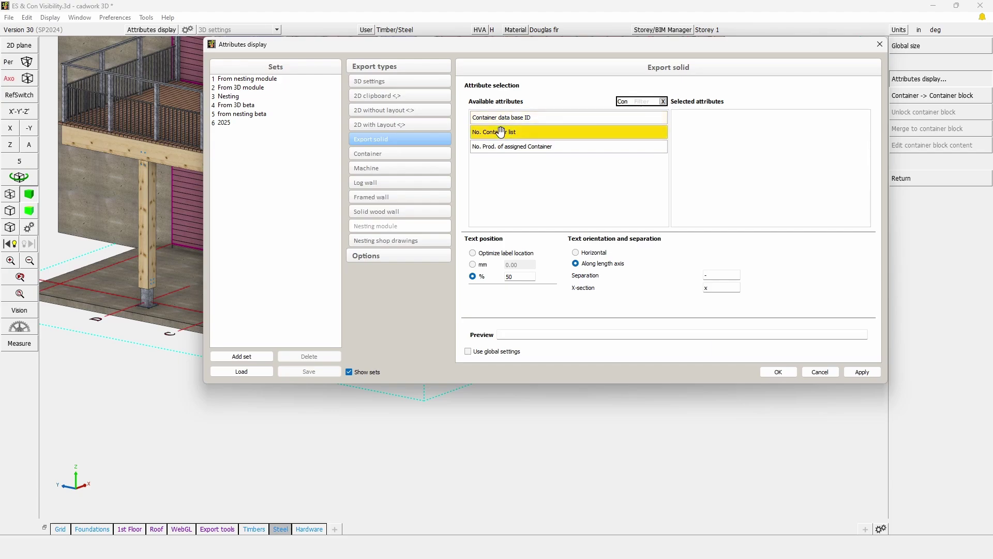
pyautogui.moveTo(544, 132); pyautogui.dragTo(751, 124)
pyautogui.click(858, 373)
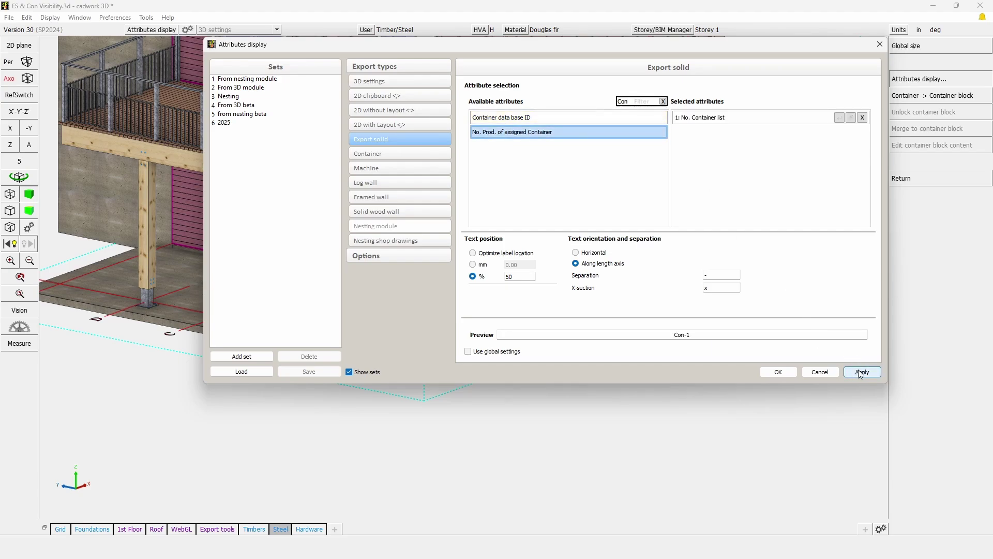
pyautogui.click(777, 372)
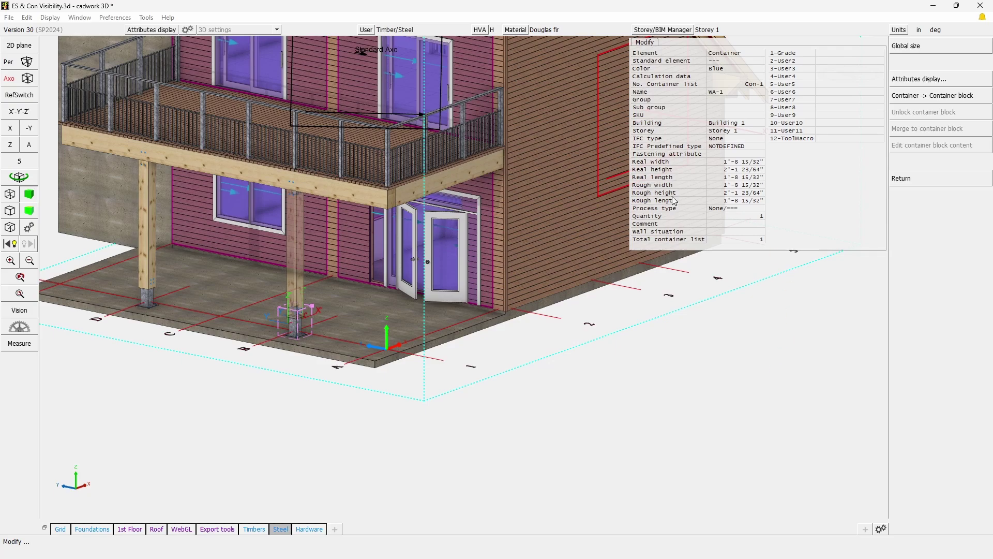
# Export the Con-1 column base as an export solid, accepting the attribute prompt
pyautogui.rightClick(667, 366)
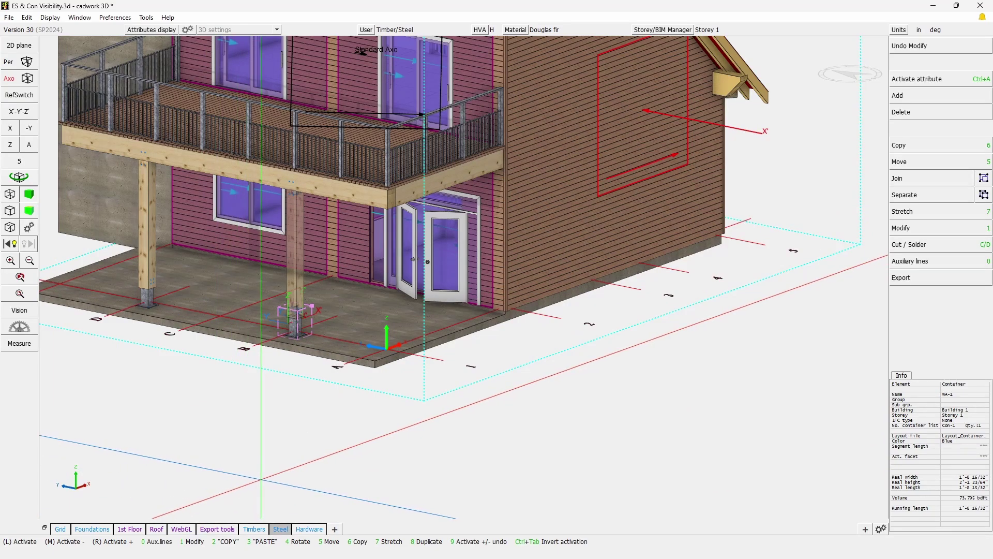
pyautogui.click(940, 281)
pyautogui.click(936, 227)
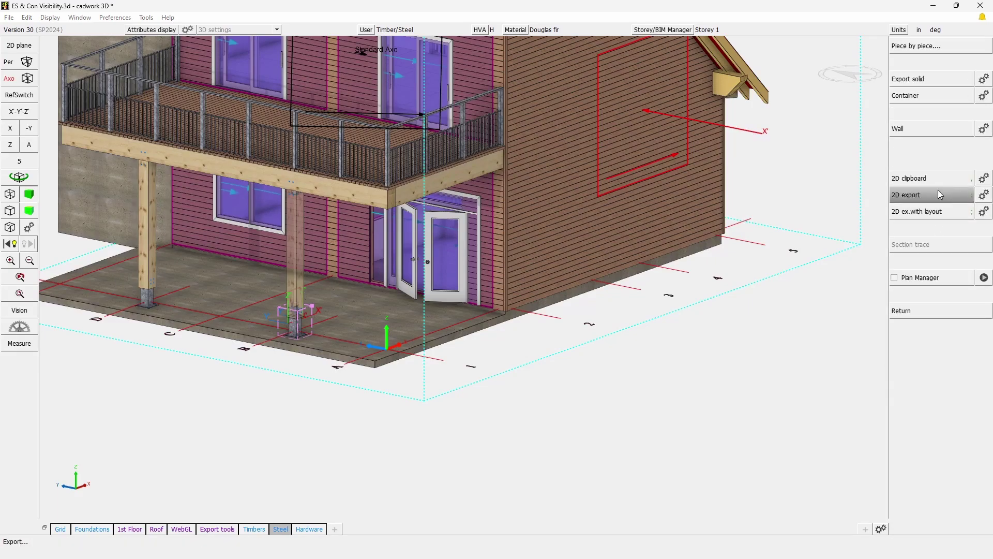
pyautogui.click(944, 85)
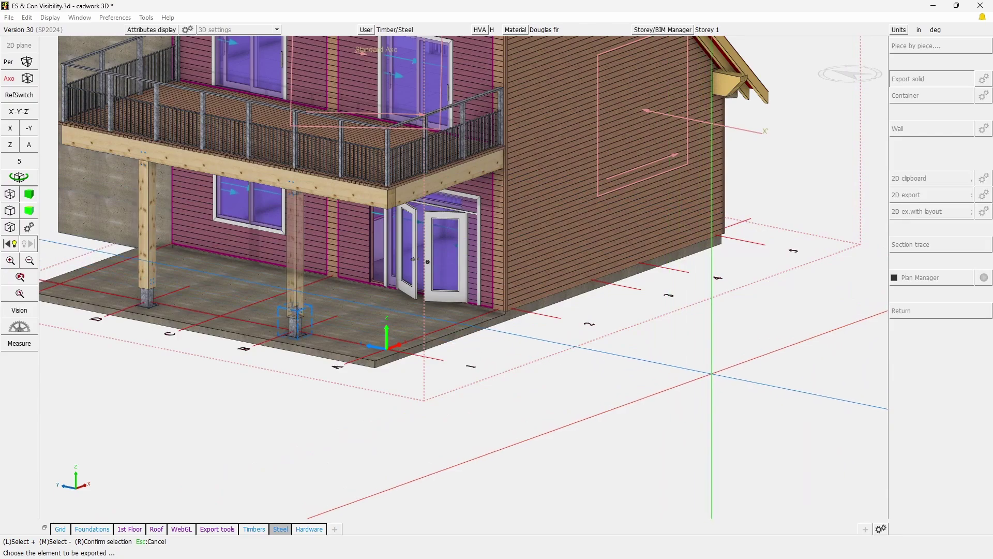
pyautogui.rightClick(711, 373)
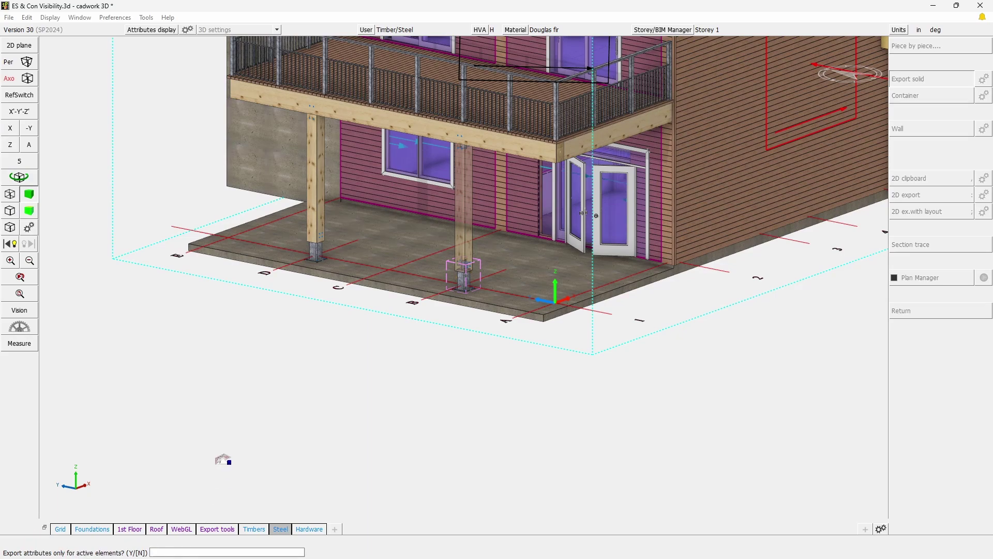
pyautogui.write('u')
pyautogui.press('Return')
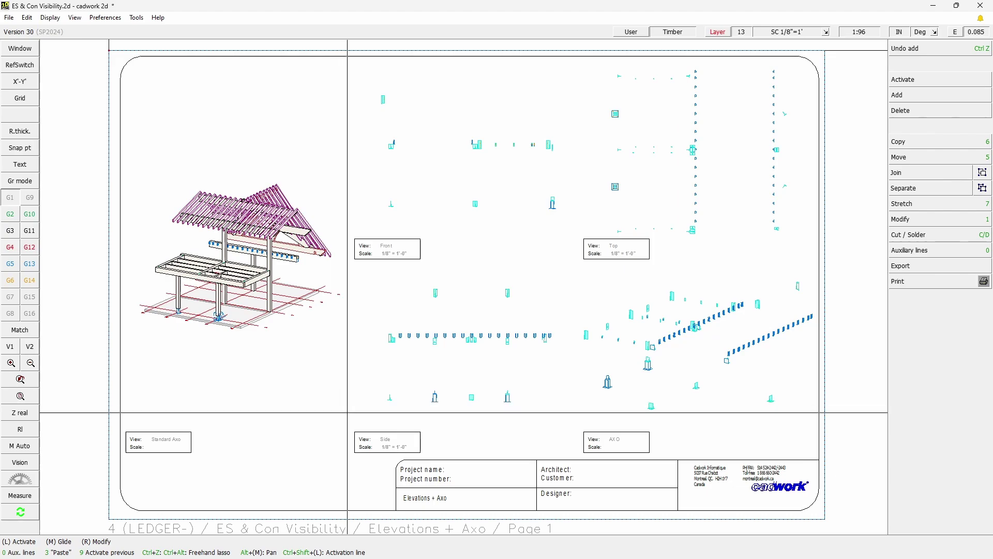
# Check the Side view and zoom into the Con-1 connector in Standard Axo, then return to cadwork 3D
pyautogui.click(473, 310)
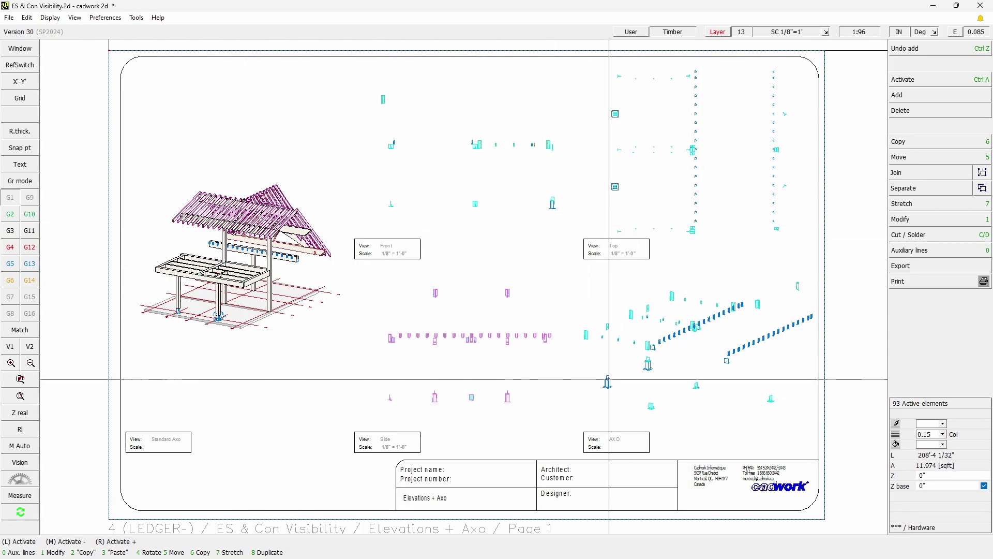
pyautogui.scroll(10, 219, 315)
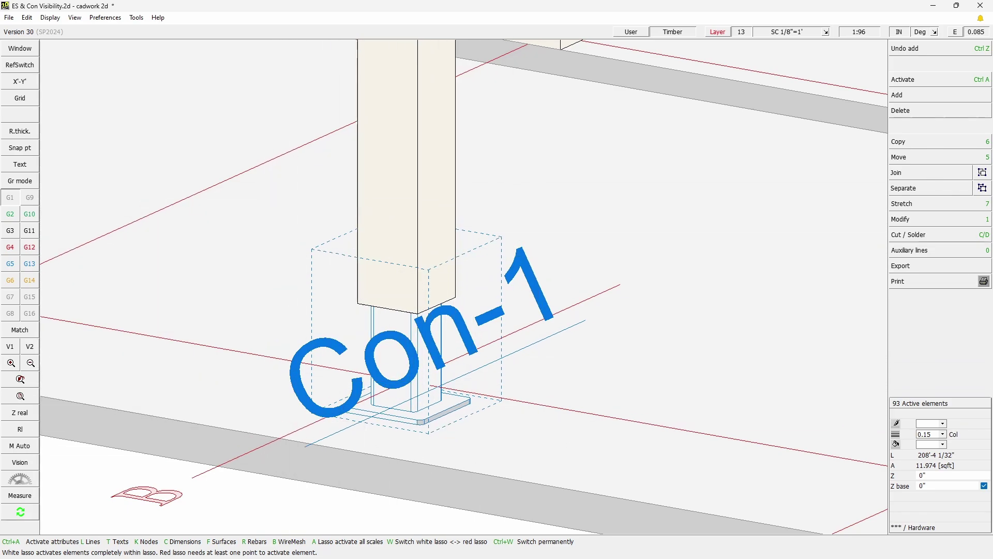
pyautogui.hotkey('alt', 'Tab')
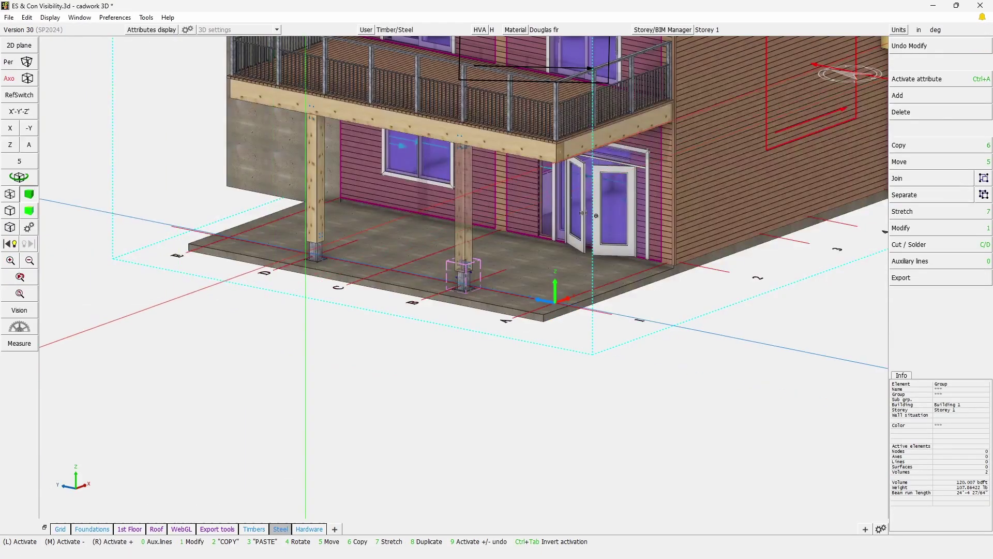
# In the Export solid configuration, keep Cut checked for the Side view and confirm
pyautogui.click(933, 280)
pyautogui.click(929, 228)
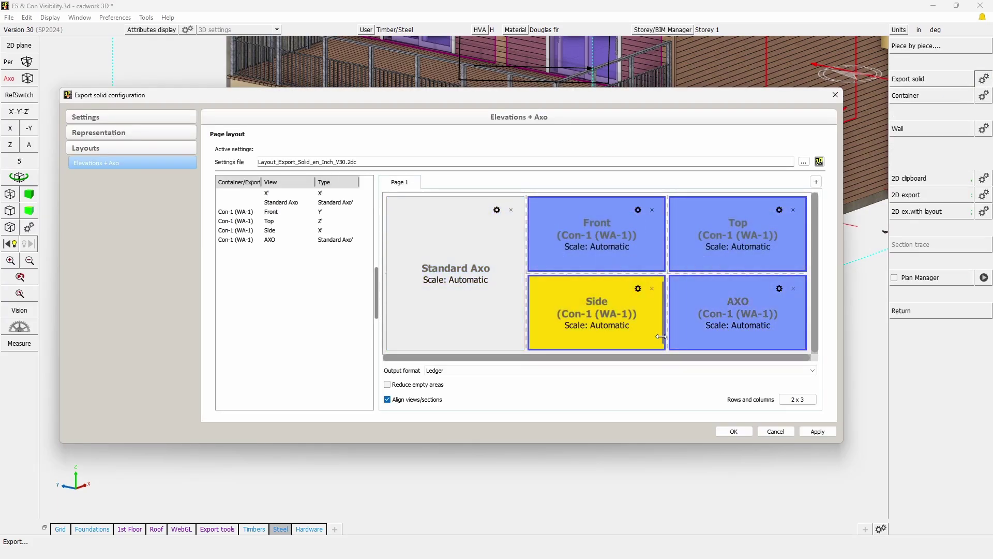
pyautogui.click(639, 290)
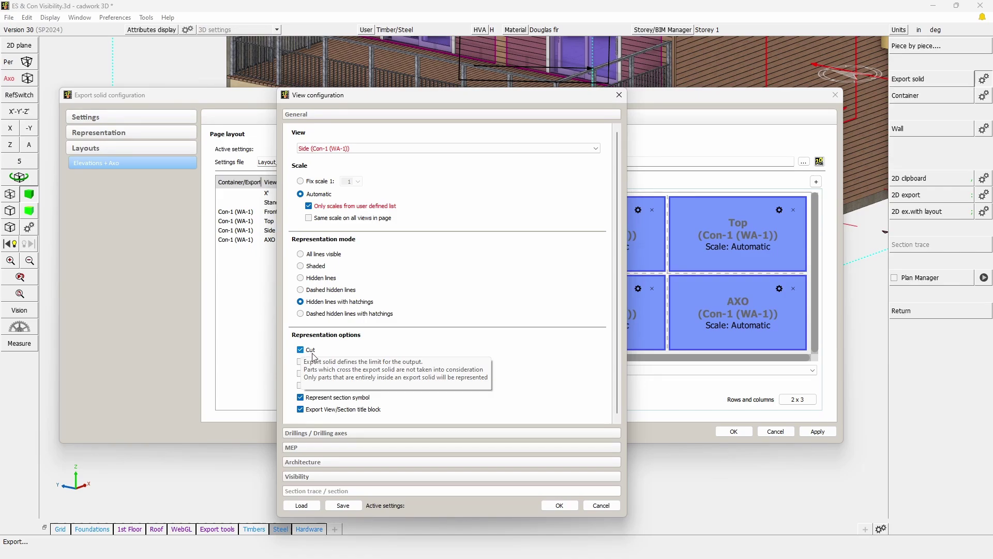
pyautogui.click(560, 505)
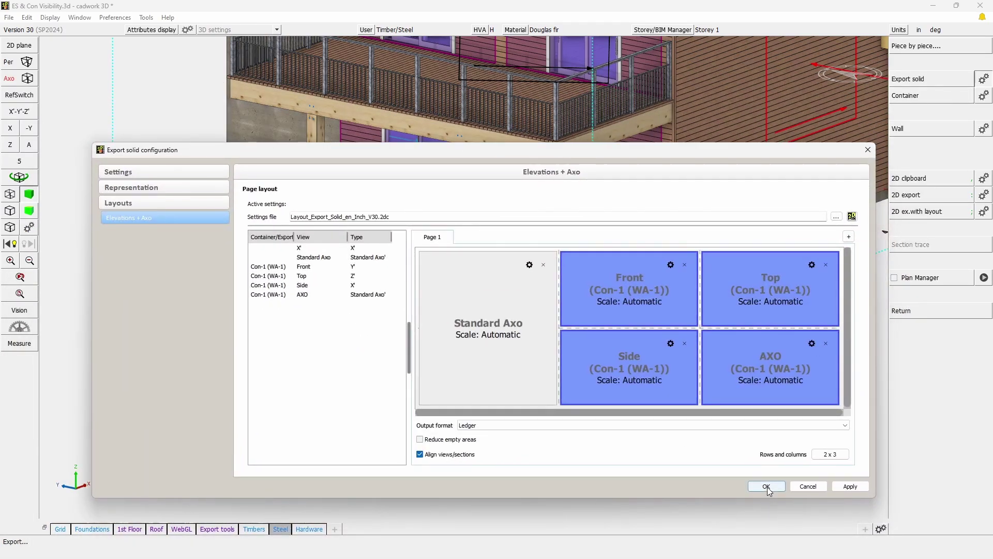
pyautogui.click(767, 487)
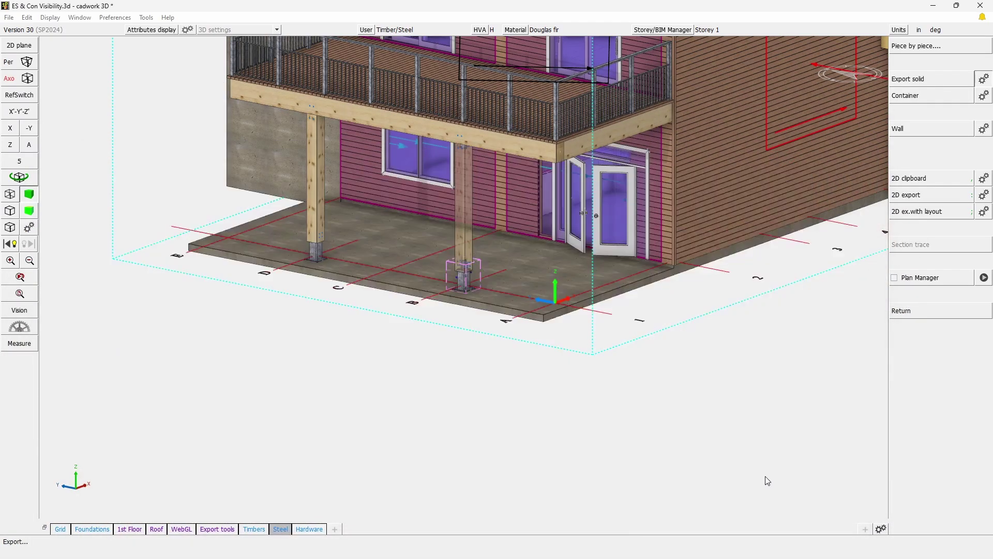
# Export the Con-1 connector as a solid, exporting attributes for active elements only
pyautogui.click(919, 82)
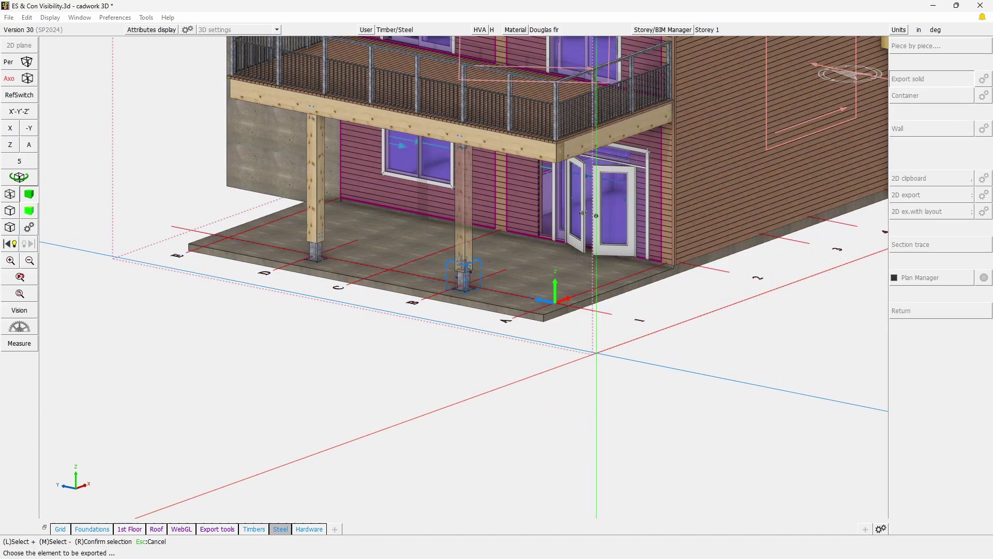
pyautogui.rightClick(564, 368)
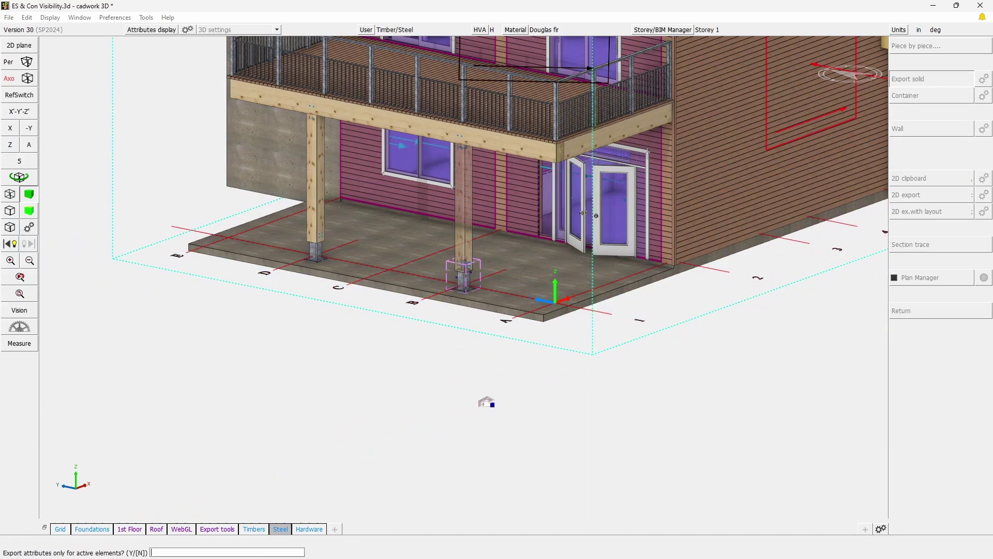
pyautogui.press('Return')
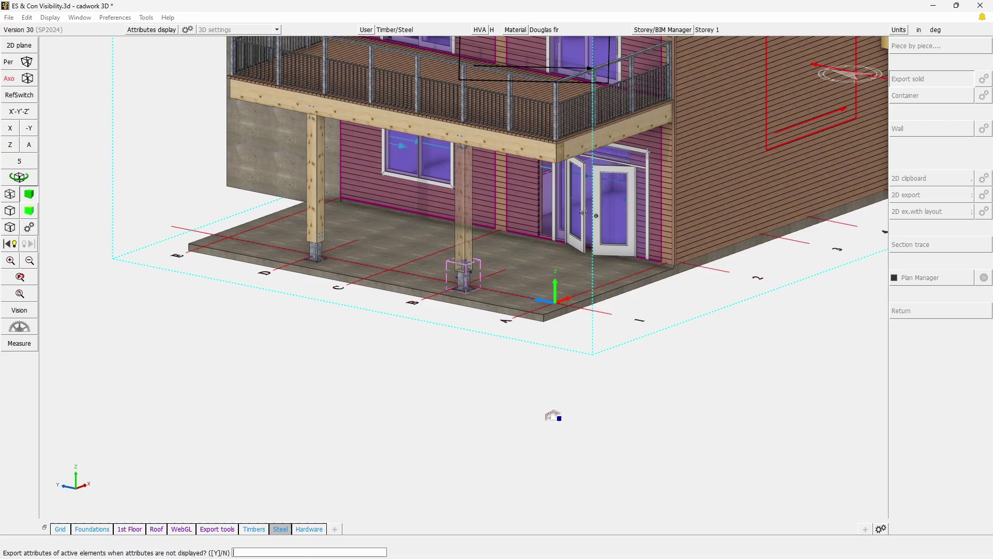
pyautogui.press('Return')
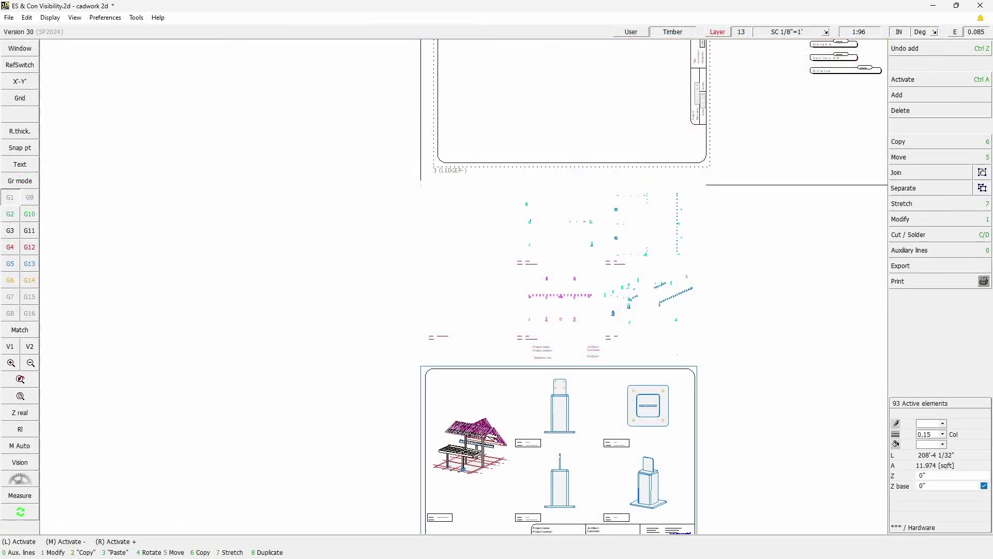
pyautogui.moveTo(427, 371); pyautogui.dragTo(679, 533)
pyautogui.scroll(5, 591, 529)
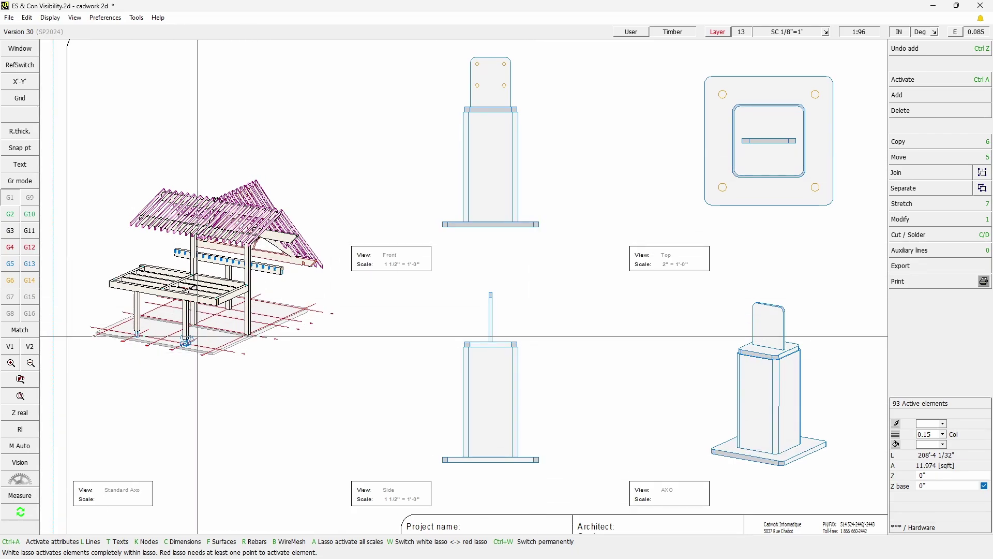
pyautogui.scroll(6, 187, 360)
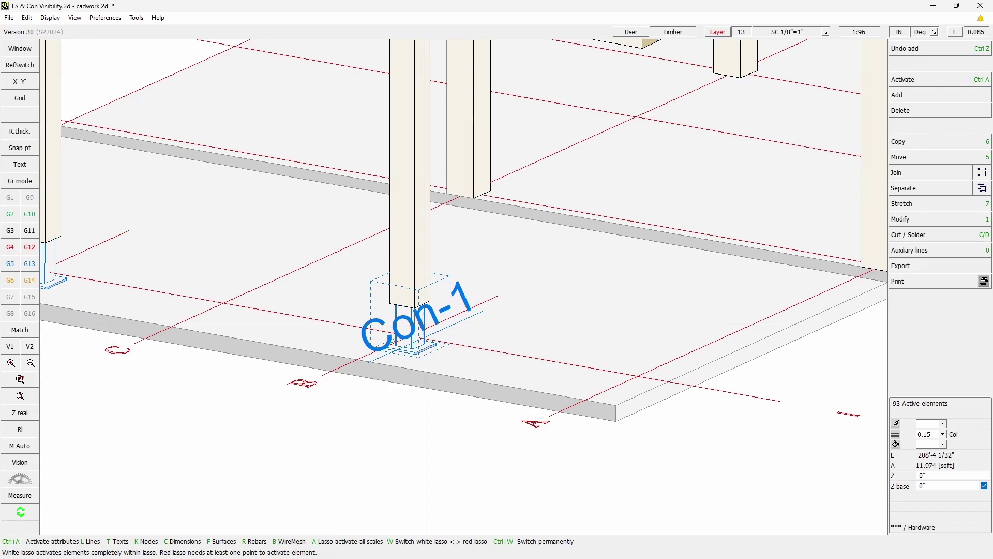
pyautogui.scroll(-4, 425, 323)
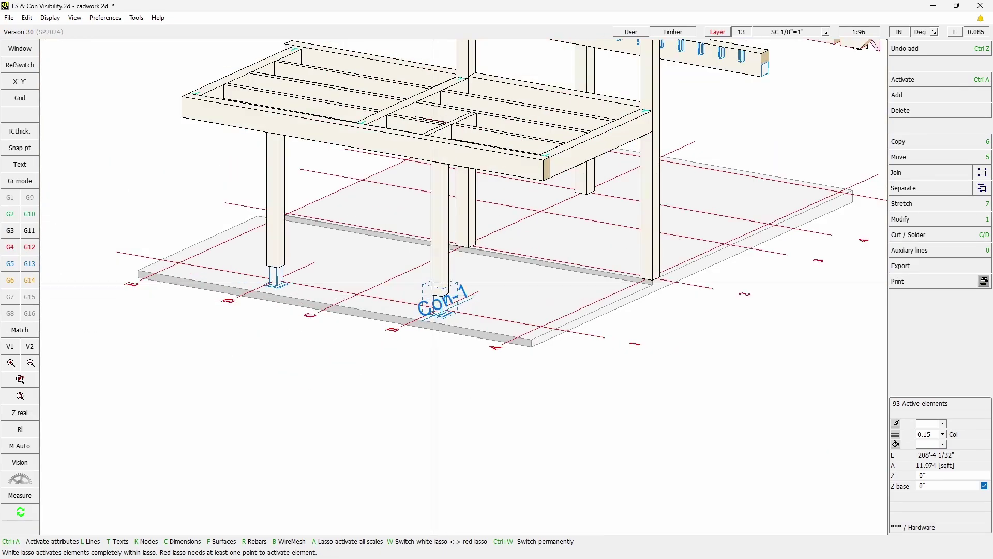
pyautogui.scroll(-2, 465, 89)
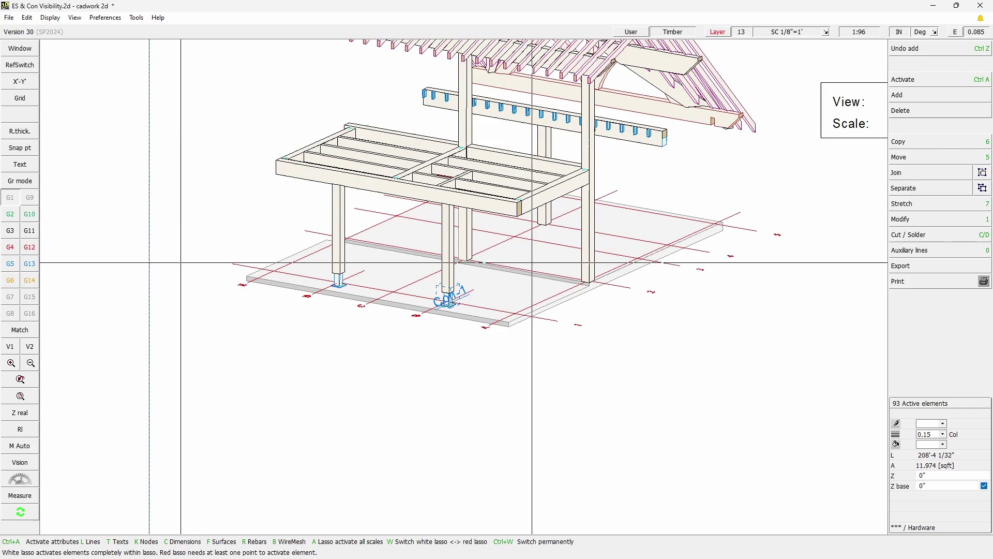
pyautogui.scroll(-3, 453, 207)
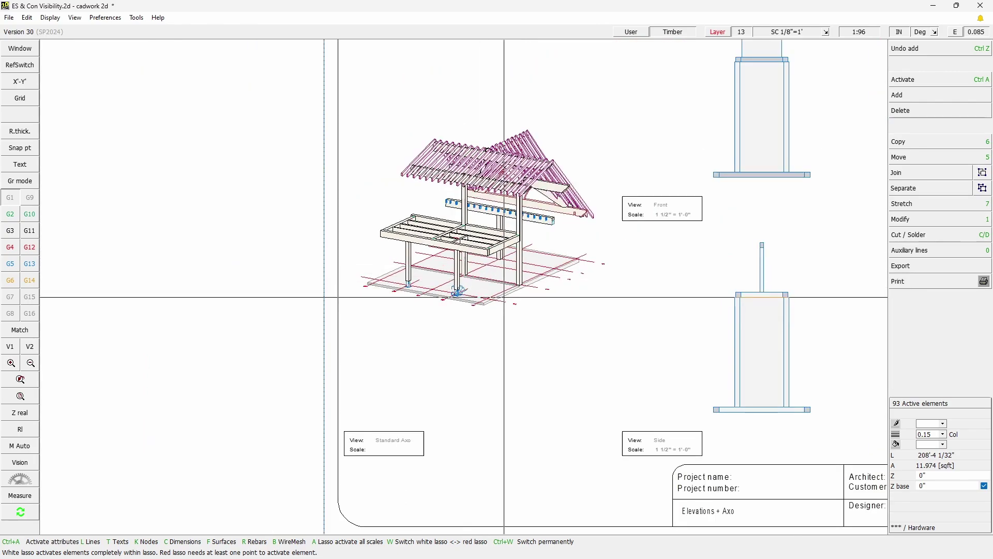
pyautogui.scroll(-2, 514, 297)
pyautogui.scroll(2, 461, 295)
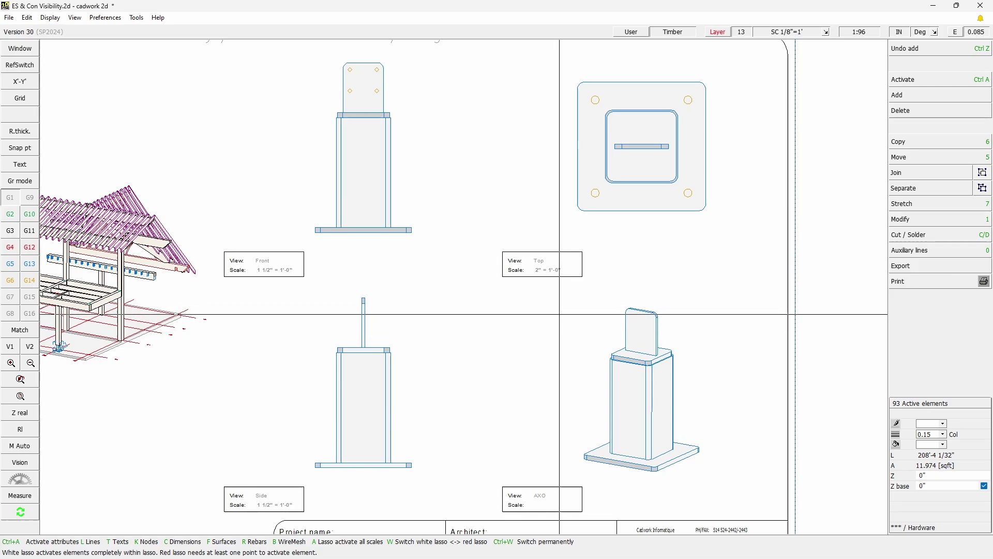
pyautogui.scroll(2, 560, 314)
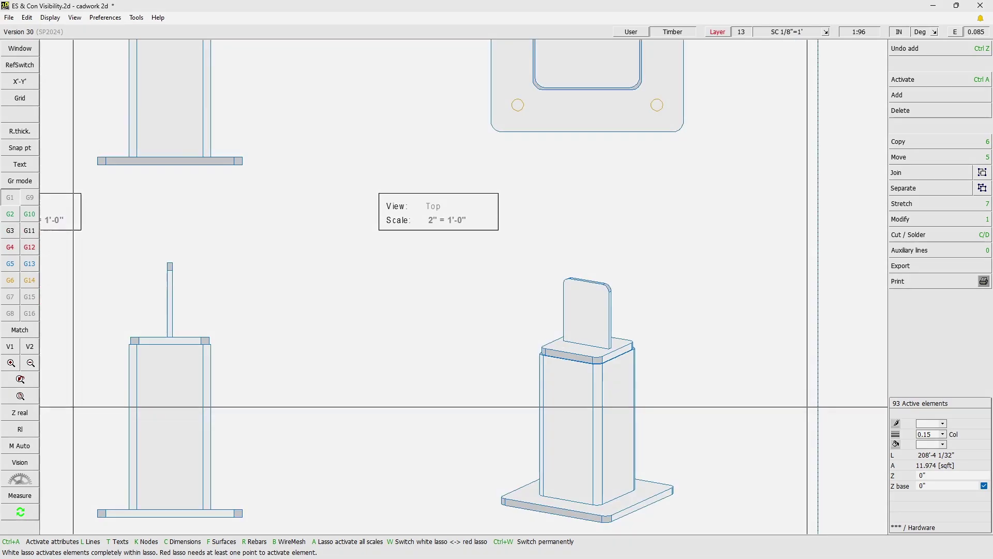